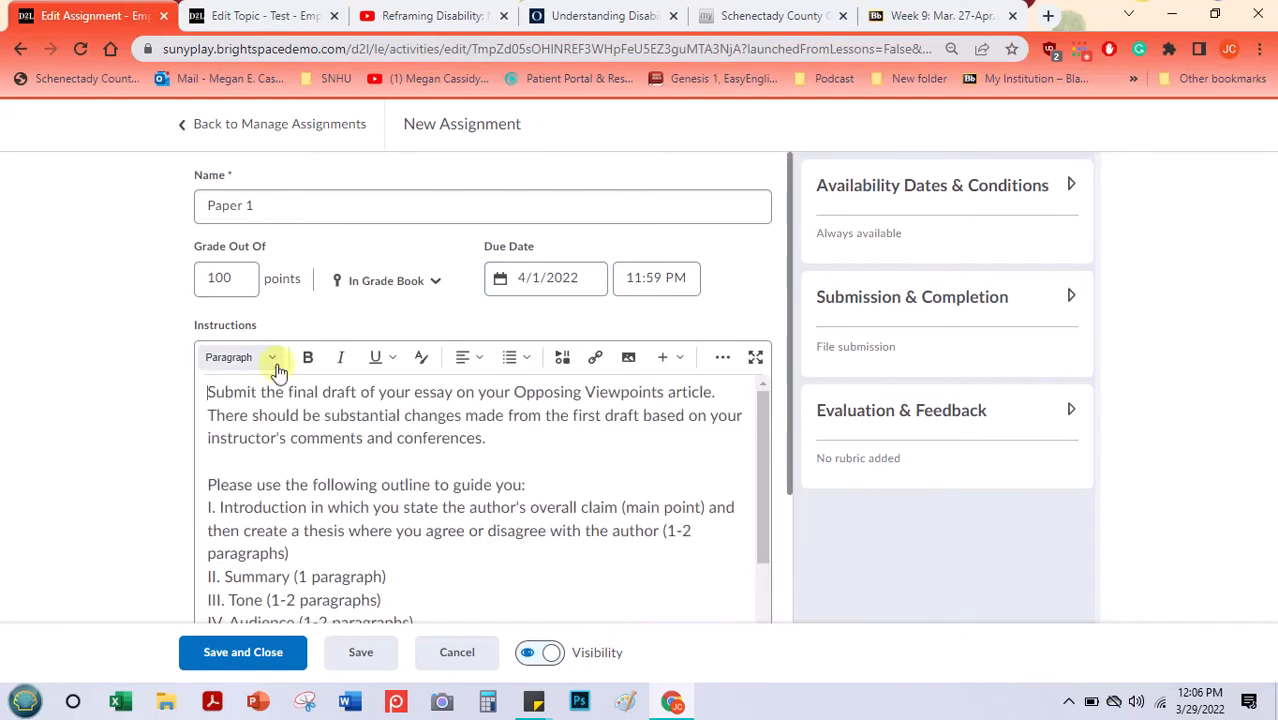
- Expand the instructions editor to full screen and add a Heading 2 line reading "Prompt" above the first paragraph
{"action": "mouse_move", "coordinate": [762, 403]}
{"action": "left_mouse_down"}
{"action": "mouse_move", "coordinate": [768, 568]}
{"action": "mouse_move", "coordinate": [762, 394]}
{"action": "left_mouse_up"}
{"action": "left_click", "coordinate": [760, 358]}
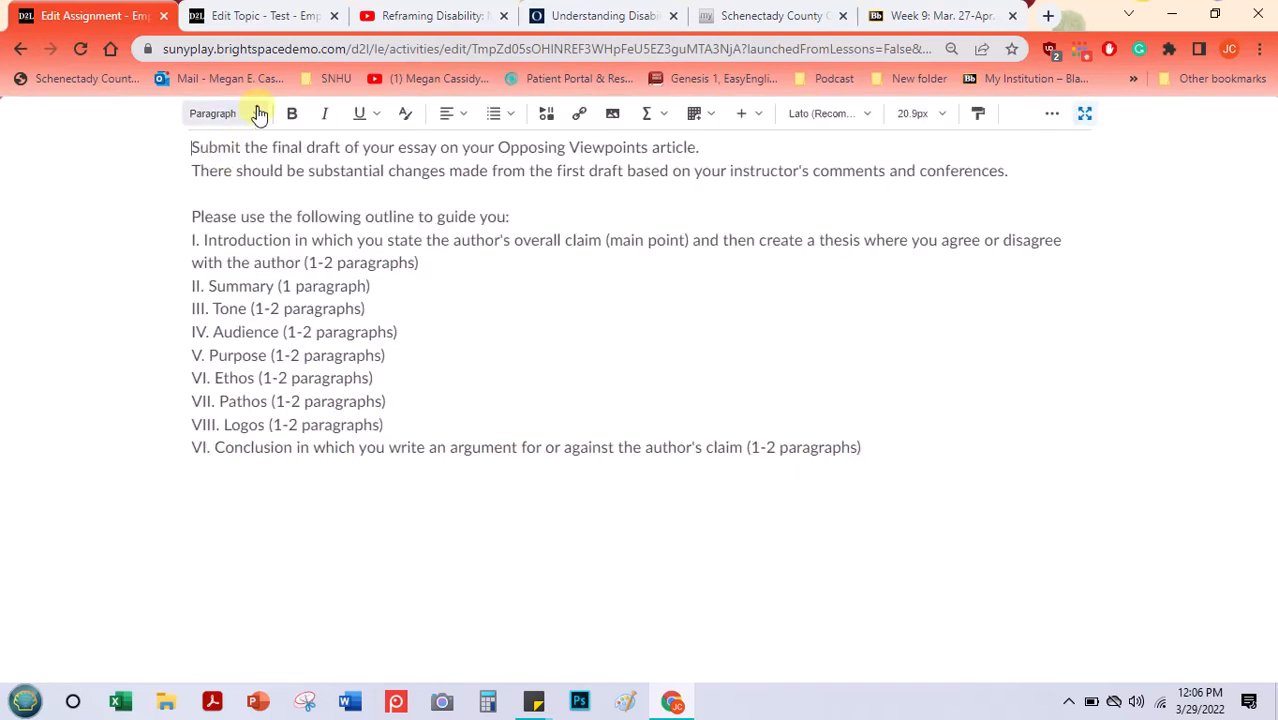
{"action": "left_click", "coordinate": [259, 116]}
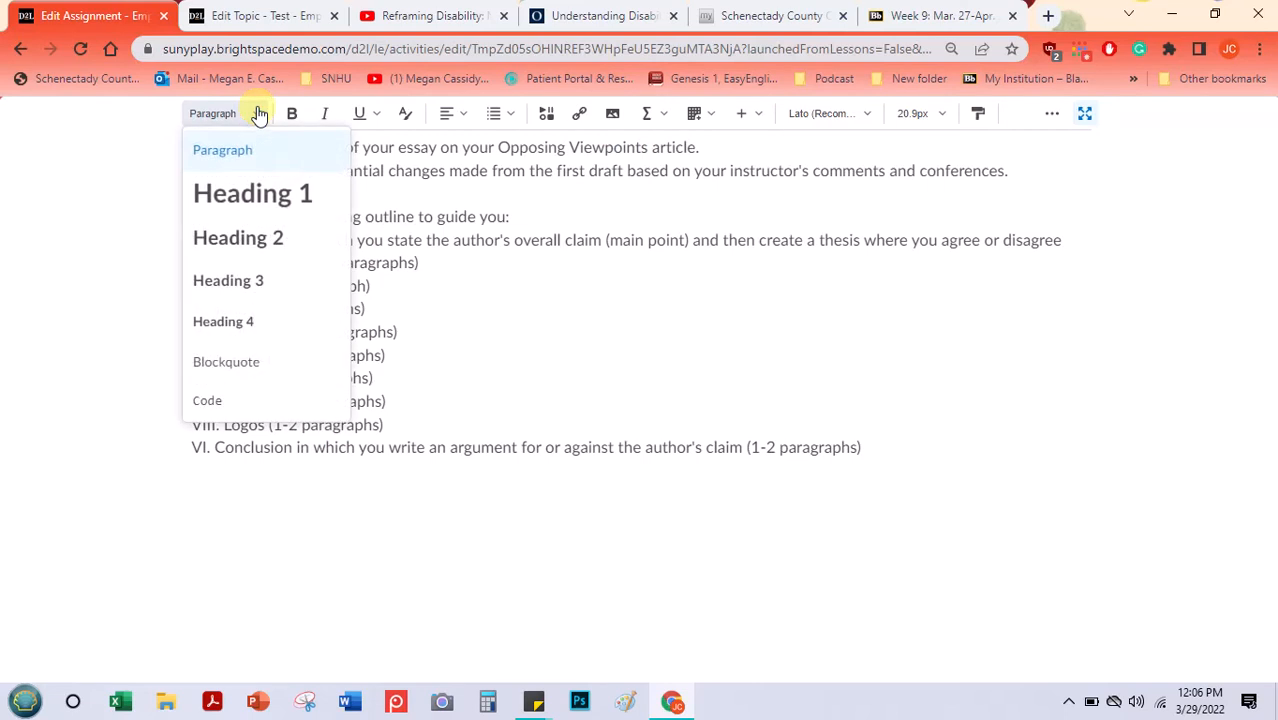
{"action": "left_click", "coordinate": [230, 243]}
{"action": "left_click", "coordinate": [195, 168]}
{"action": "key", "text": "ctrl+z"}
{"action": "key", "text": "Return"}
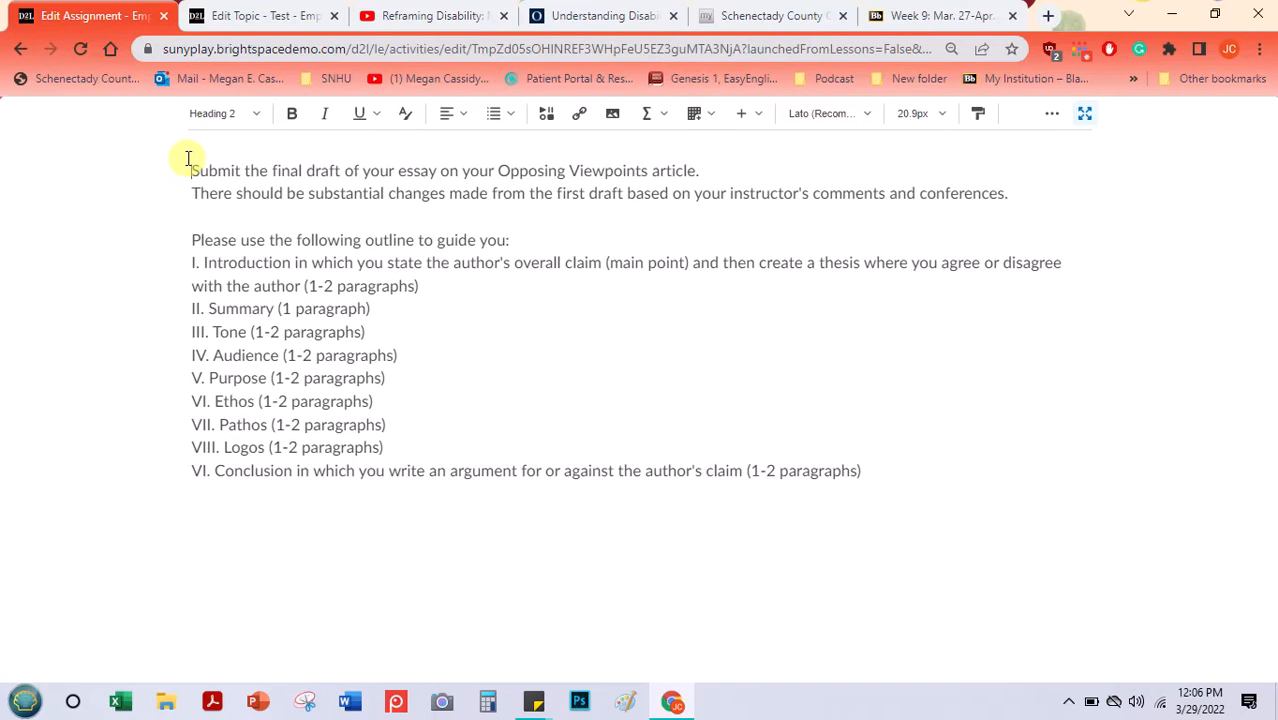
{"action": "left_click", "coordinate": [260, 125]}
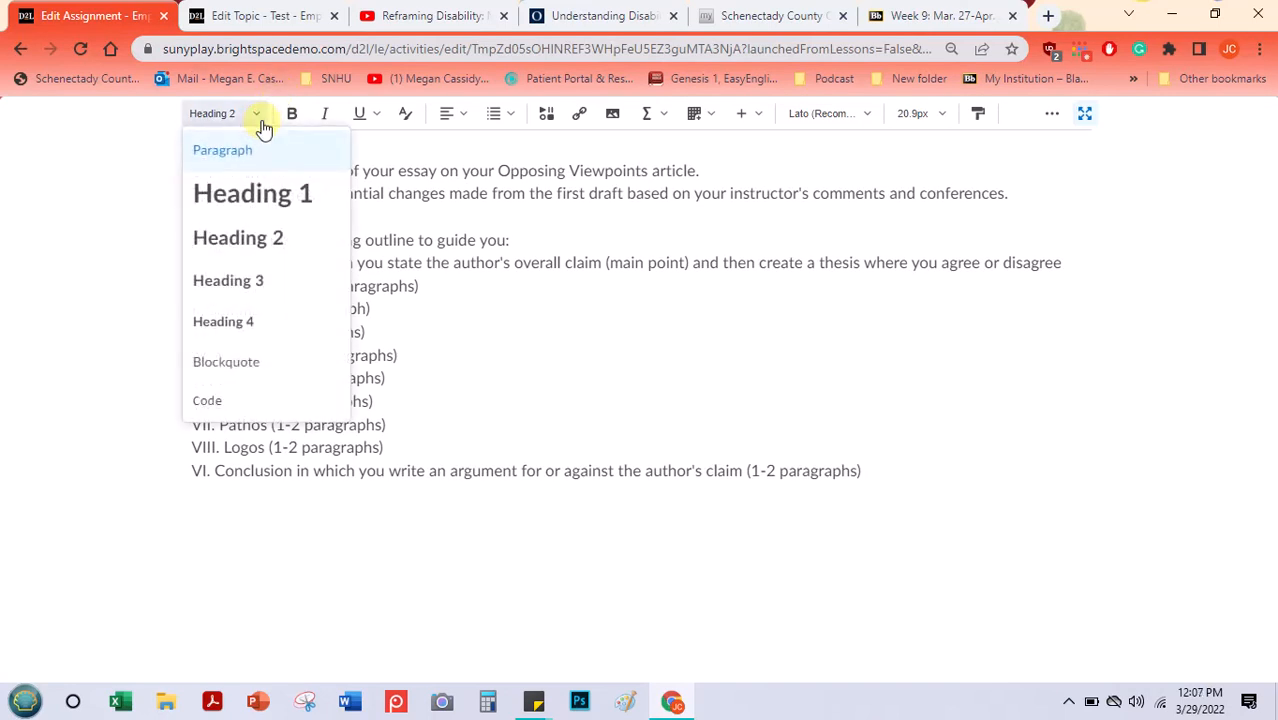
{"action": "left_click", "coordinate": [240, 239]}
{"action": "type", "text": "Prompt"}
- Copy the "Prompt" heading to the blank line above the outline introduction and reword the copy as "Sample Outline"
{"action": "left_click", "coordinate": [224, 170]}
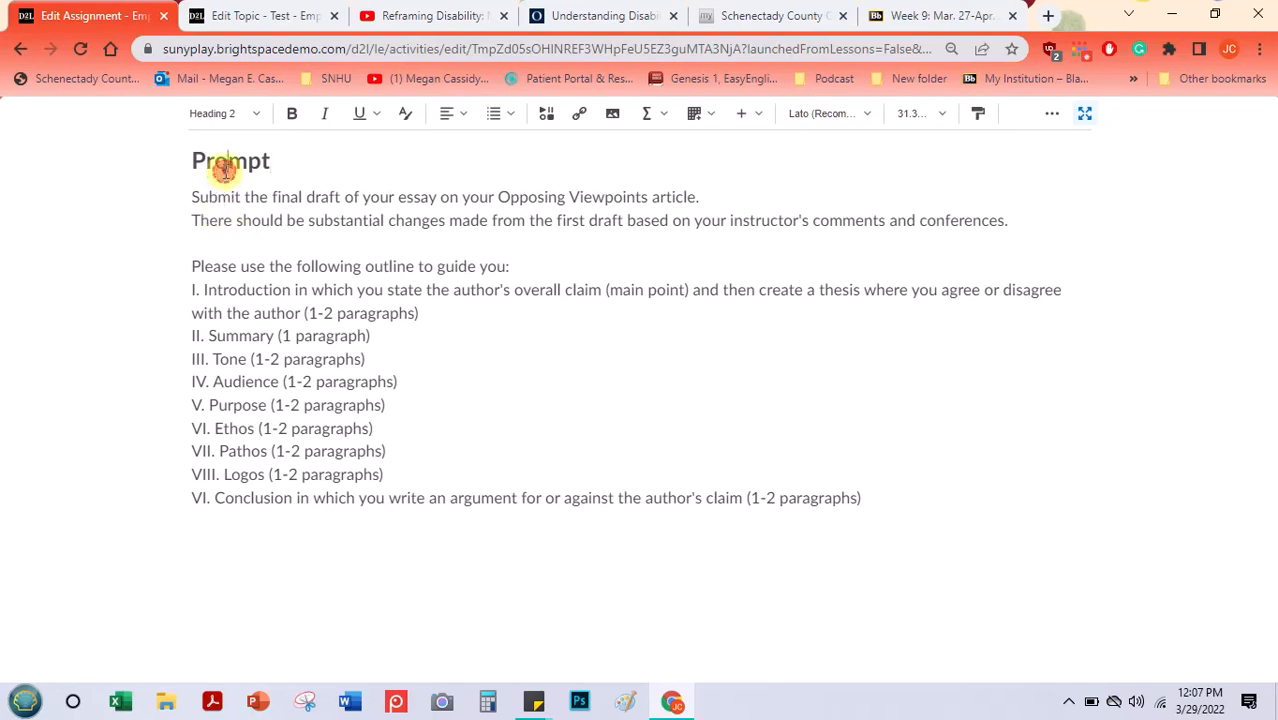
{"action": "double_click", "coordinate": [224, 170]}
{"action": "key", "text": "ctrl+c"}
{"action": "left_click", "coordinate": [204, 247]}
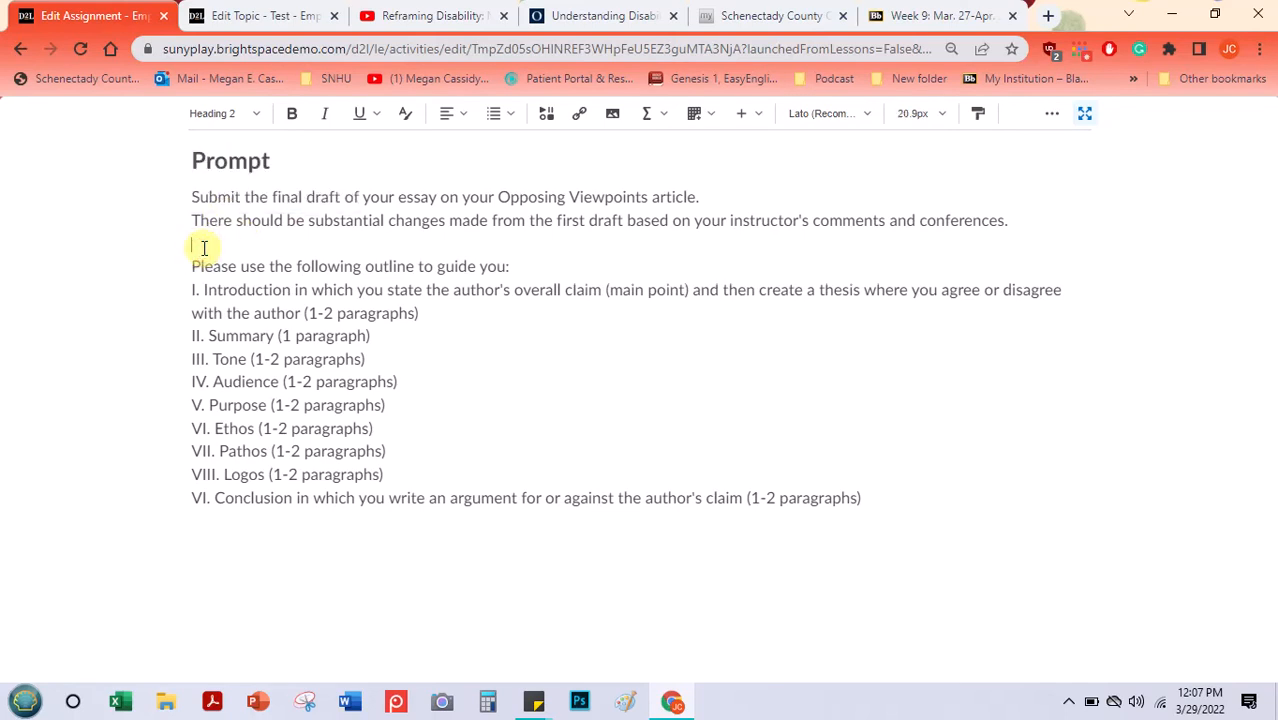
{"action": "key", "text": "ctrl+v"}
{"action": "double_click", "coordinate": [210, 280]}
{"action": "type", "text": "Outline"}
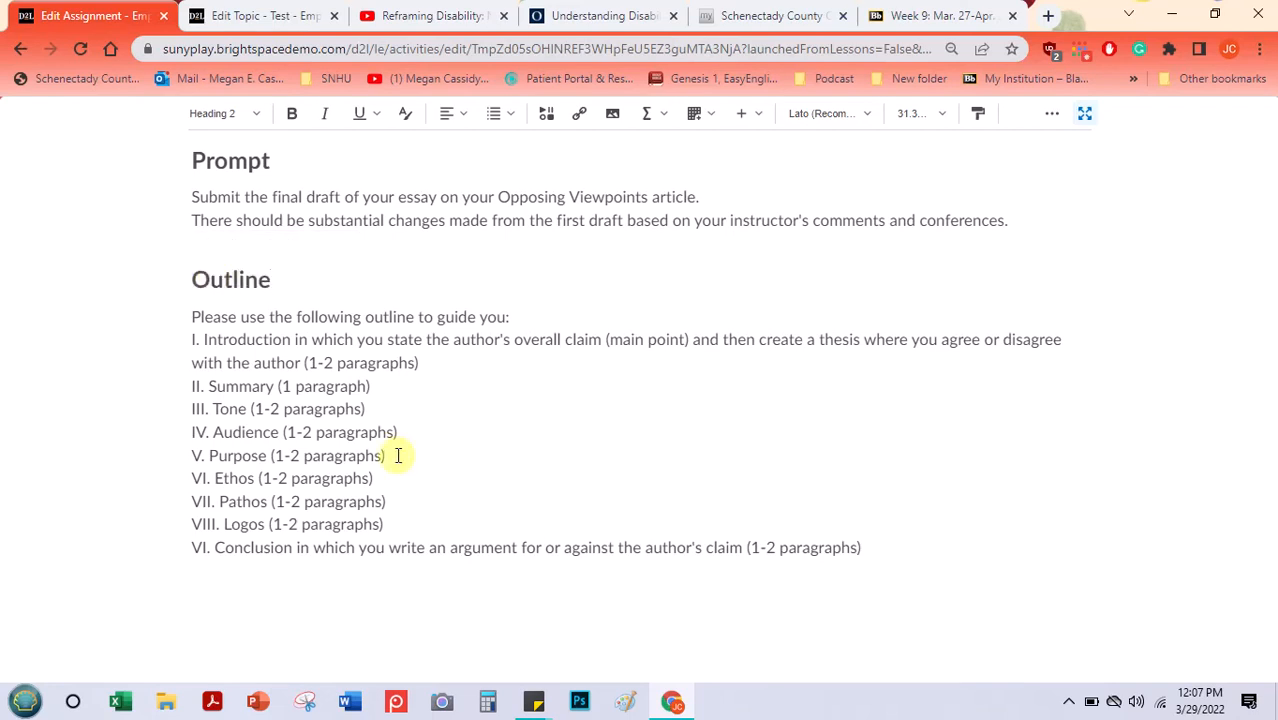
{"action": "left_click", "coordinate": [192, 278]}
{"action": "type", "text": "Sample"}
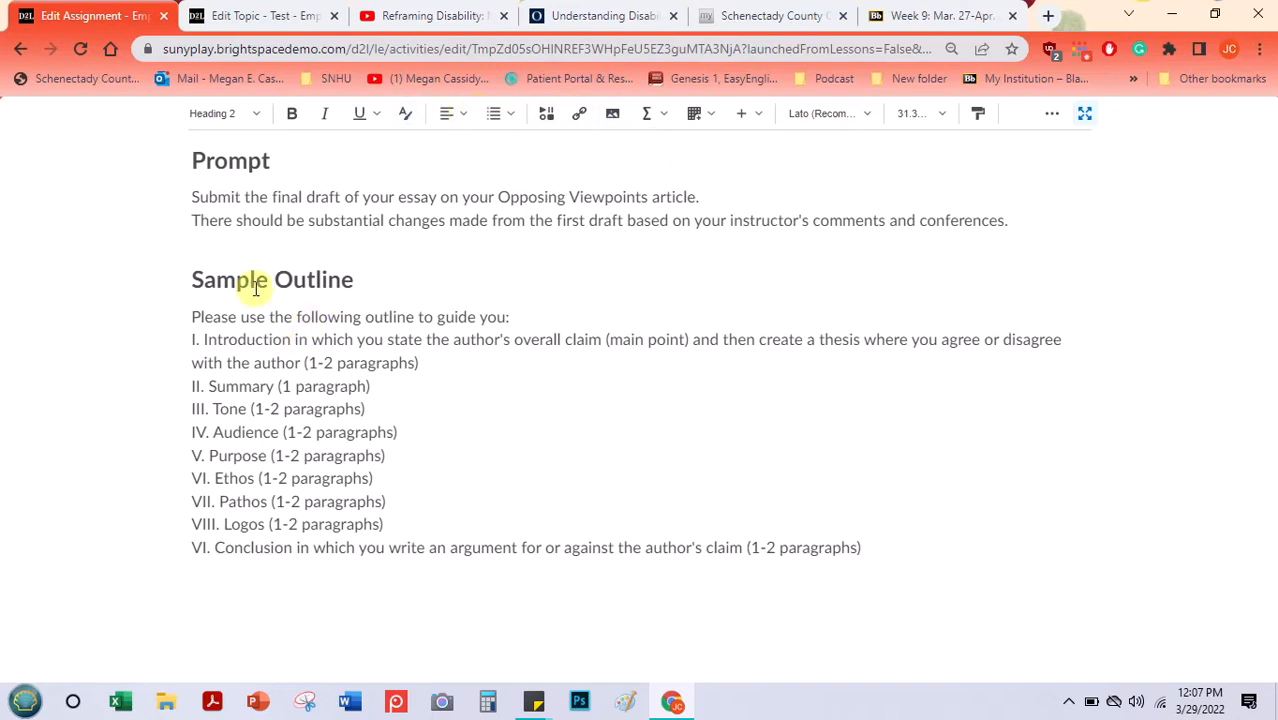
- Change the text color of the "Sample Outline" heading to dark violet
{"action": "triple_click", "coordinate": [256, 287]}
{"action": "left_click", "coordinate": [404, 113]}
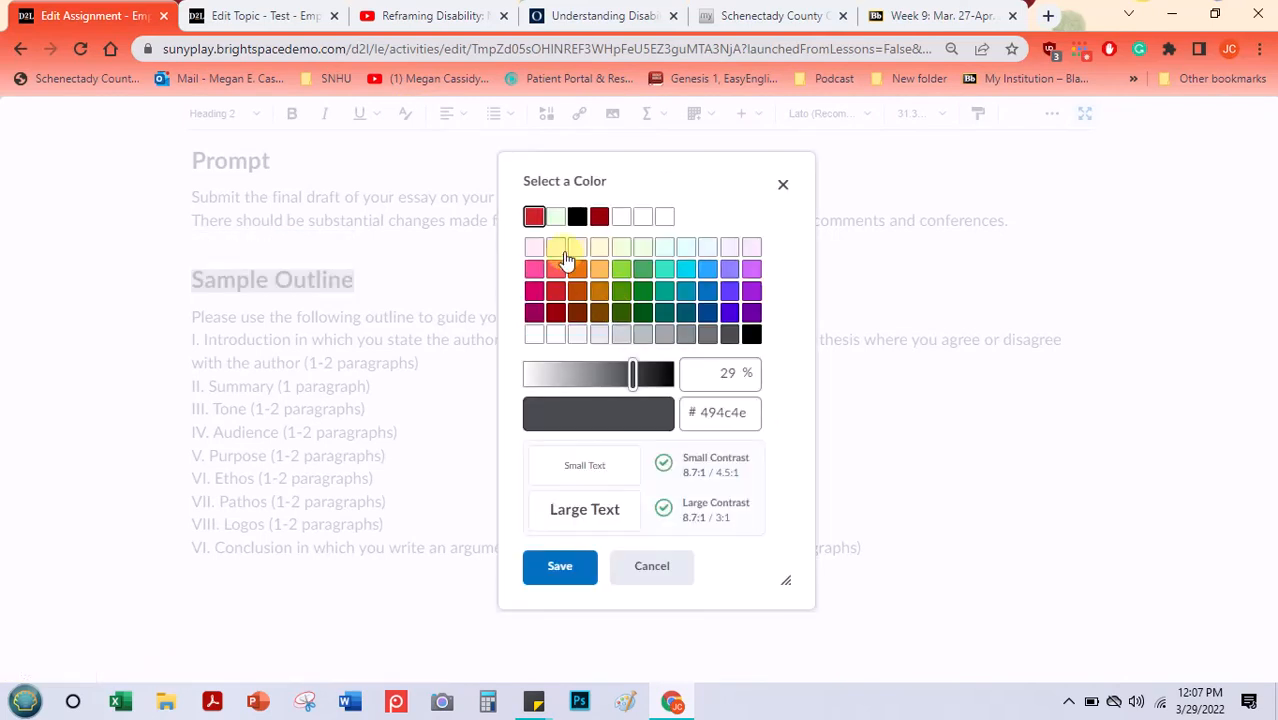
{"action": "left_click", "coordinate": [534, 216]}
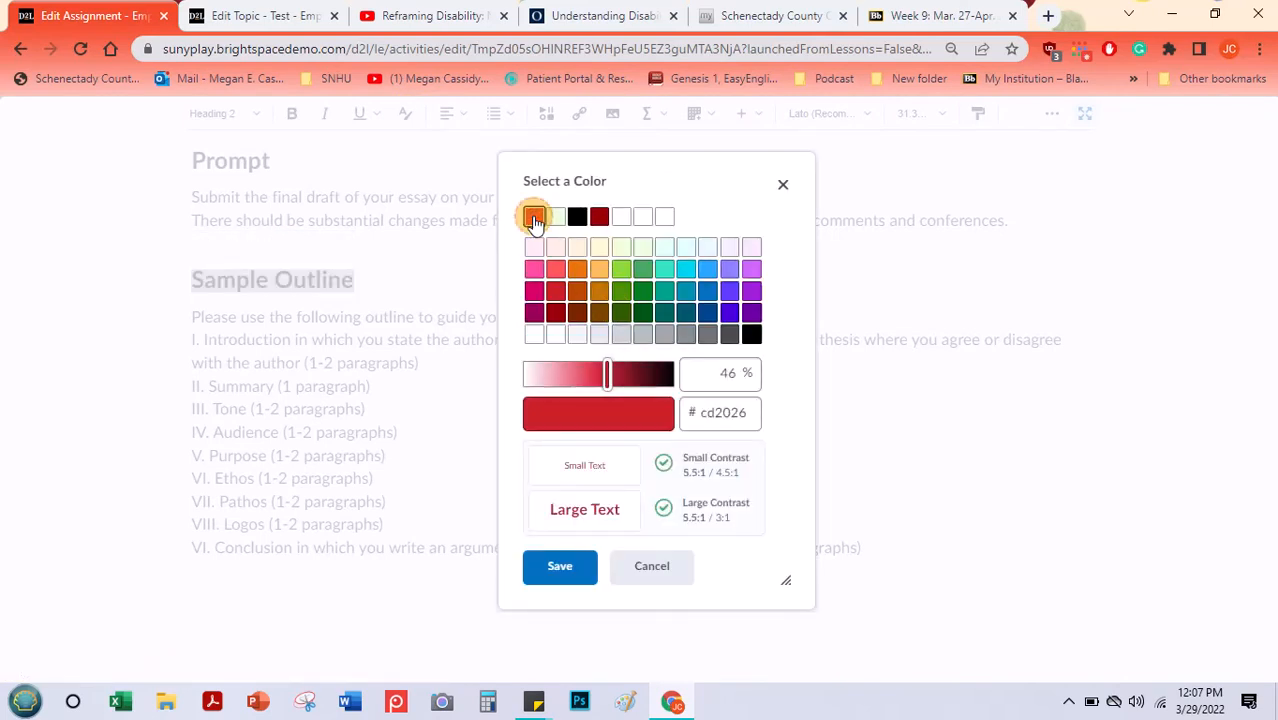
{"action": "left_click", "coordinate": [730, 312]}
{"action": "left_click", "coordinate": [580, 566]}
{"action": "left_click", "coordinate": [380, 274]}
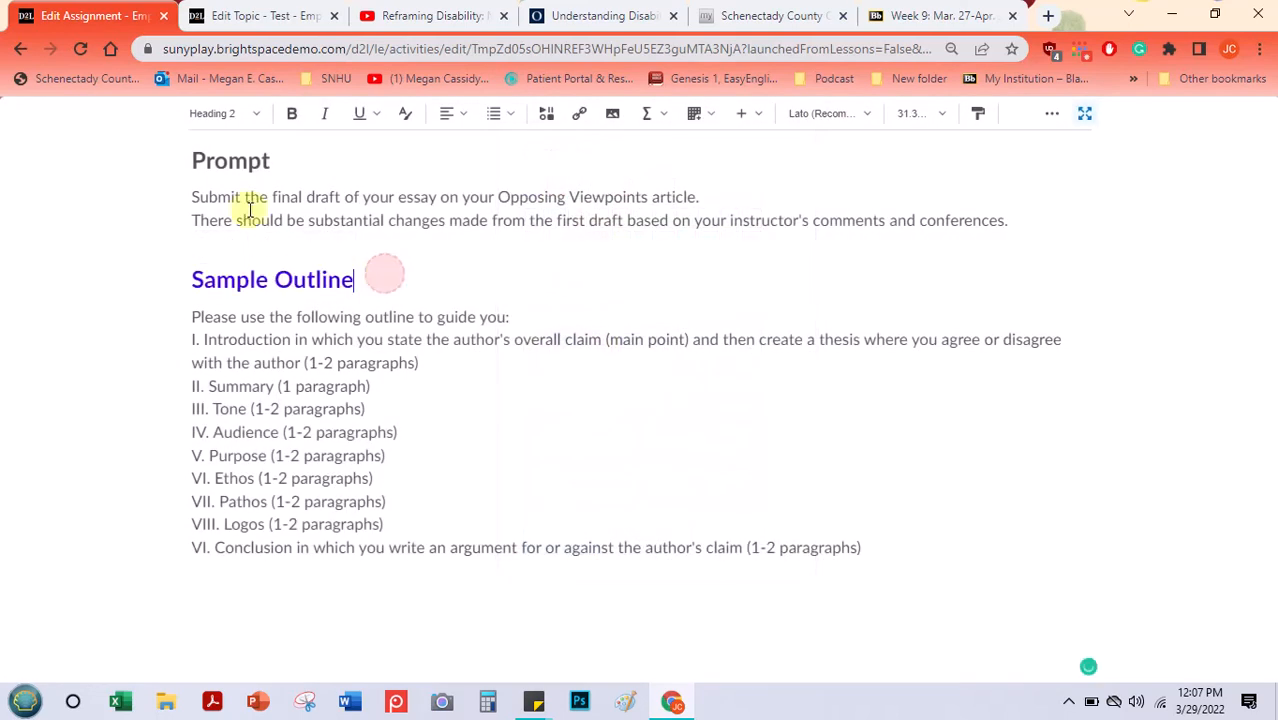
- Change the text color of the "Prompt" heading to red
{"action": "double_click", "coordinate": [223, 158]}
{"action": "left_click", "coordinate": [405, 113]}
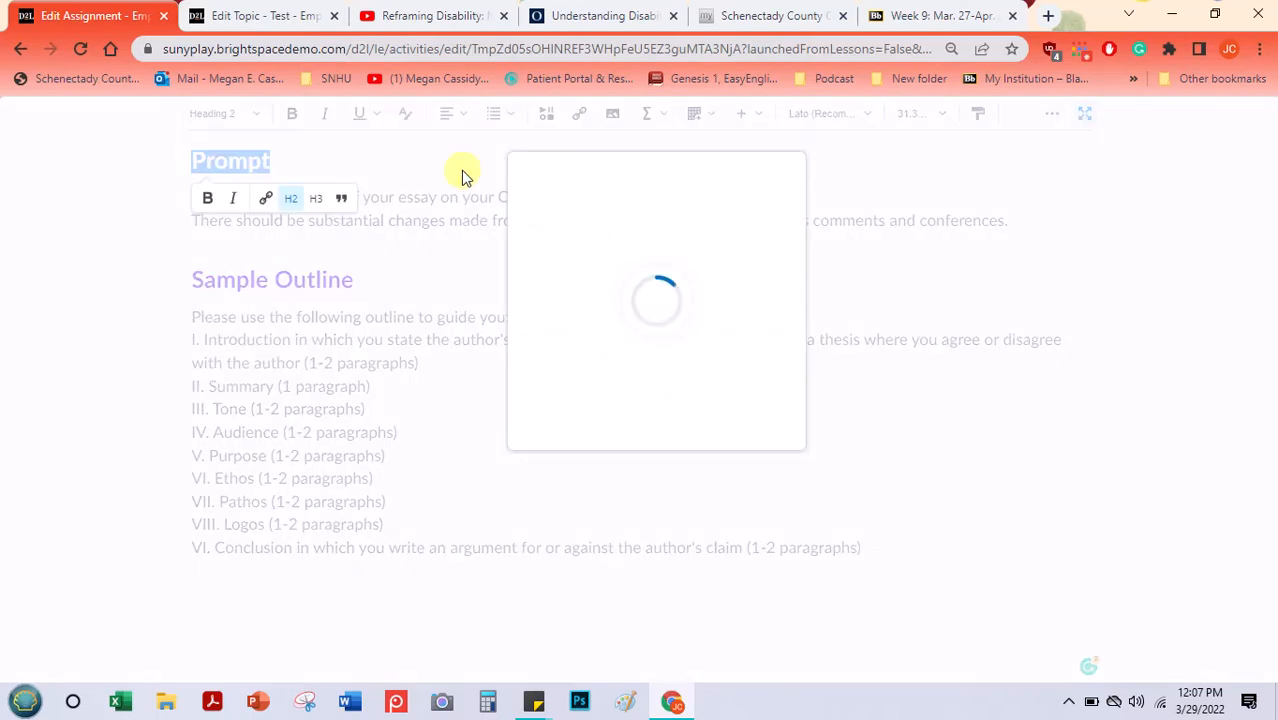
{"action": "left_click", "coordinate": [556, 216]}
{"action": "left_click", "coordinate": [575, 565]}
{"action": "left_click", "coordinate": [418, 272]}
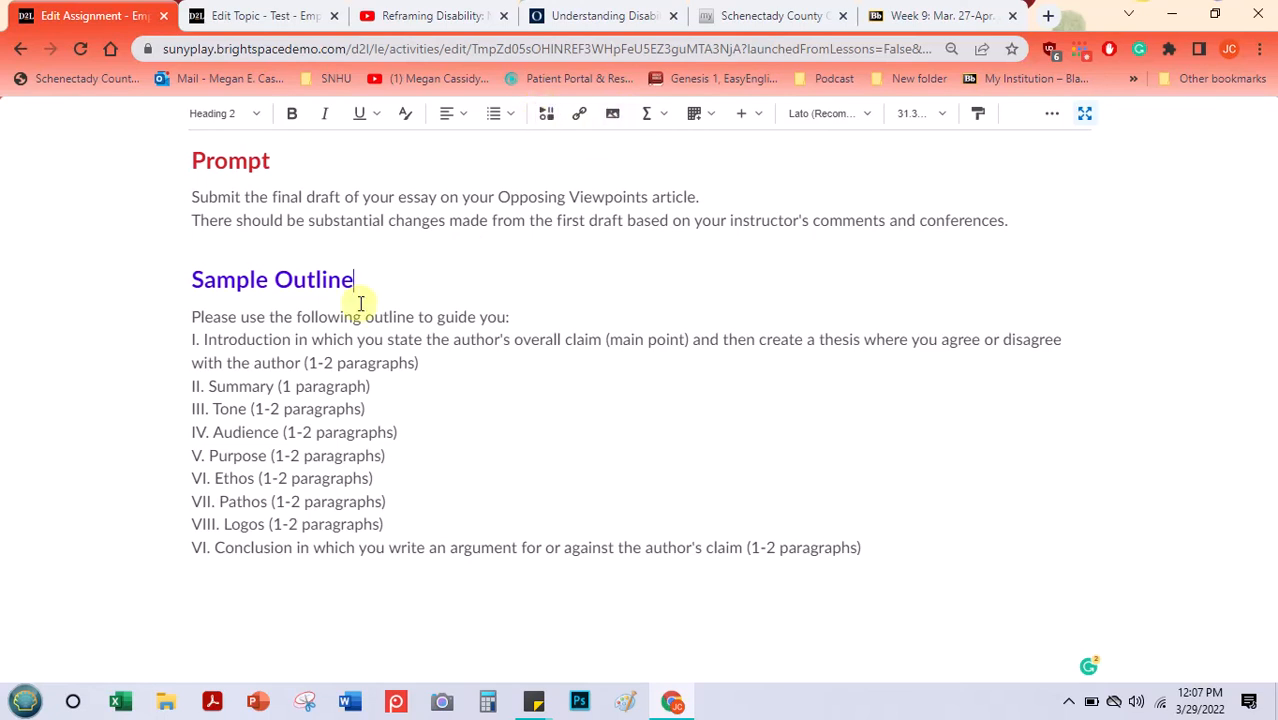
- Insert a blank line after "Please use the following outline to guide you:" and exit the full-screen editor
{"action": "left_click", "coordinate": [524, 316]}
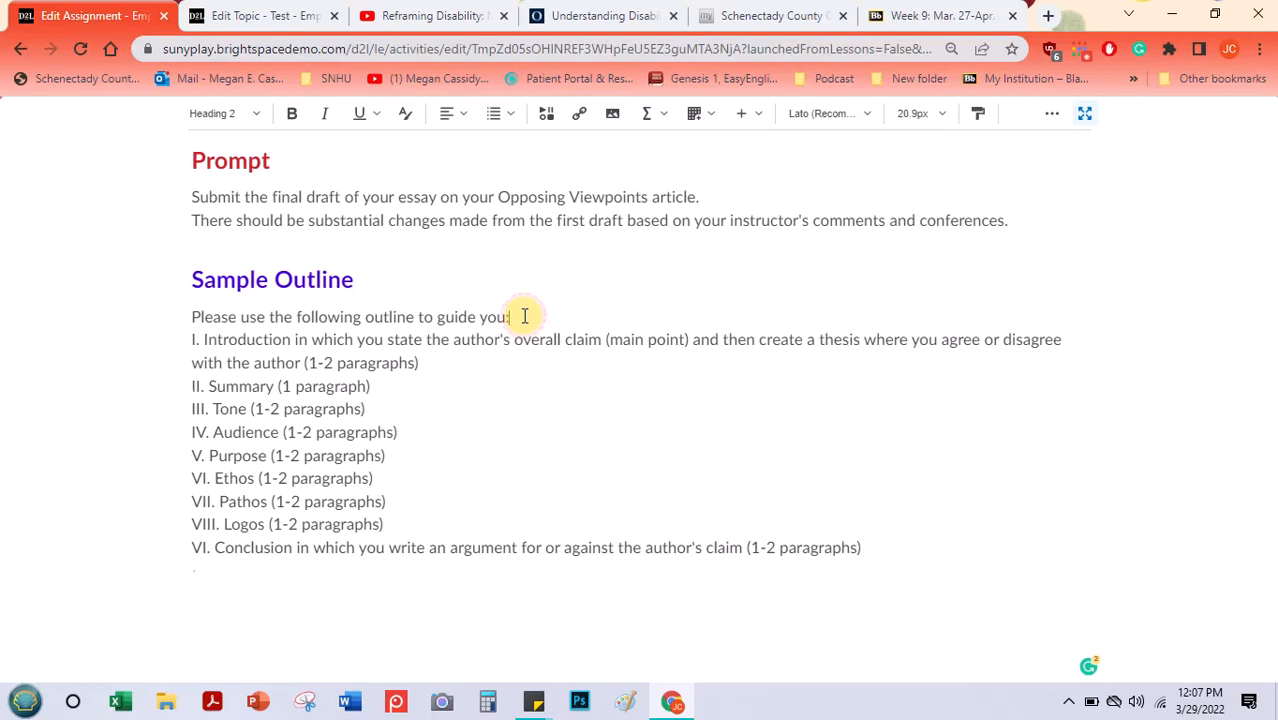
{"action": "key", "text": "Return"}
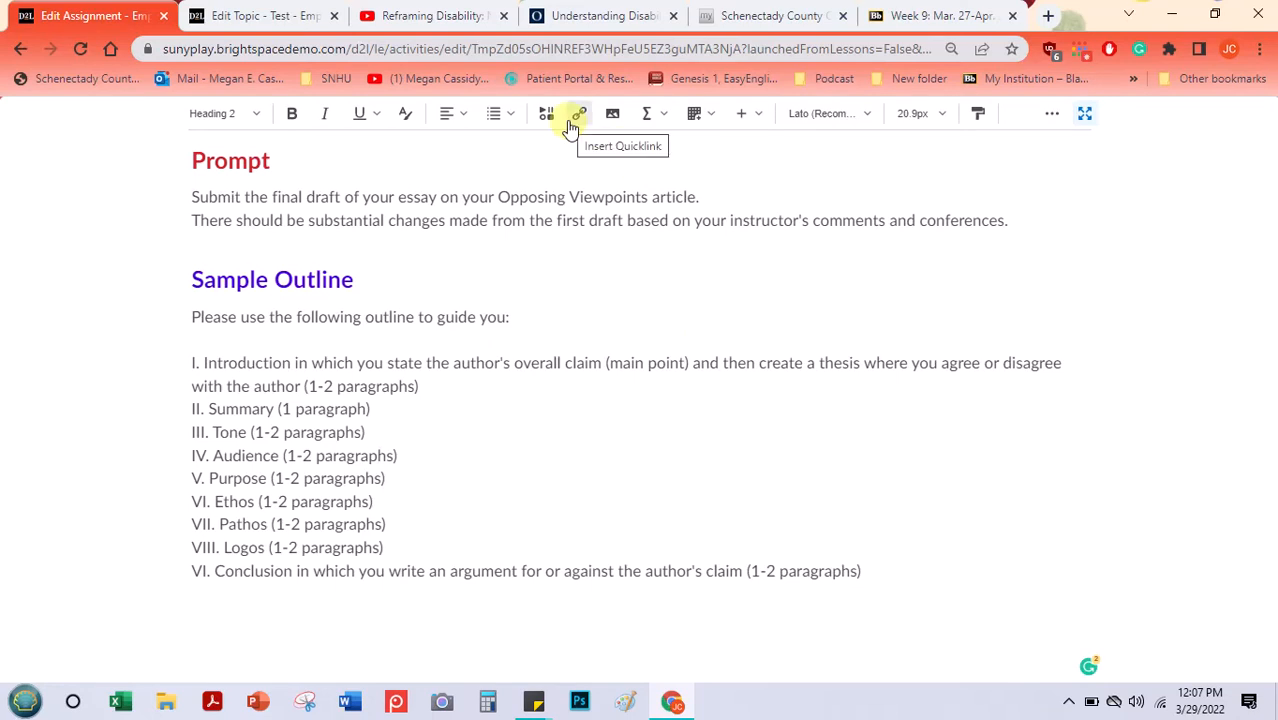
{"action": "left_click", "coordinate": [667, 121]}
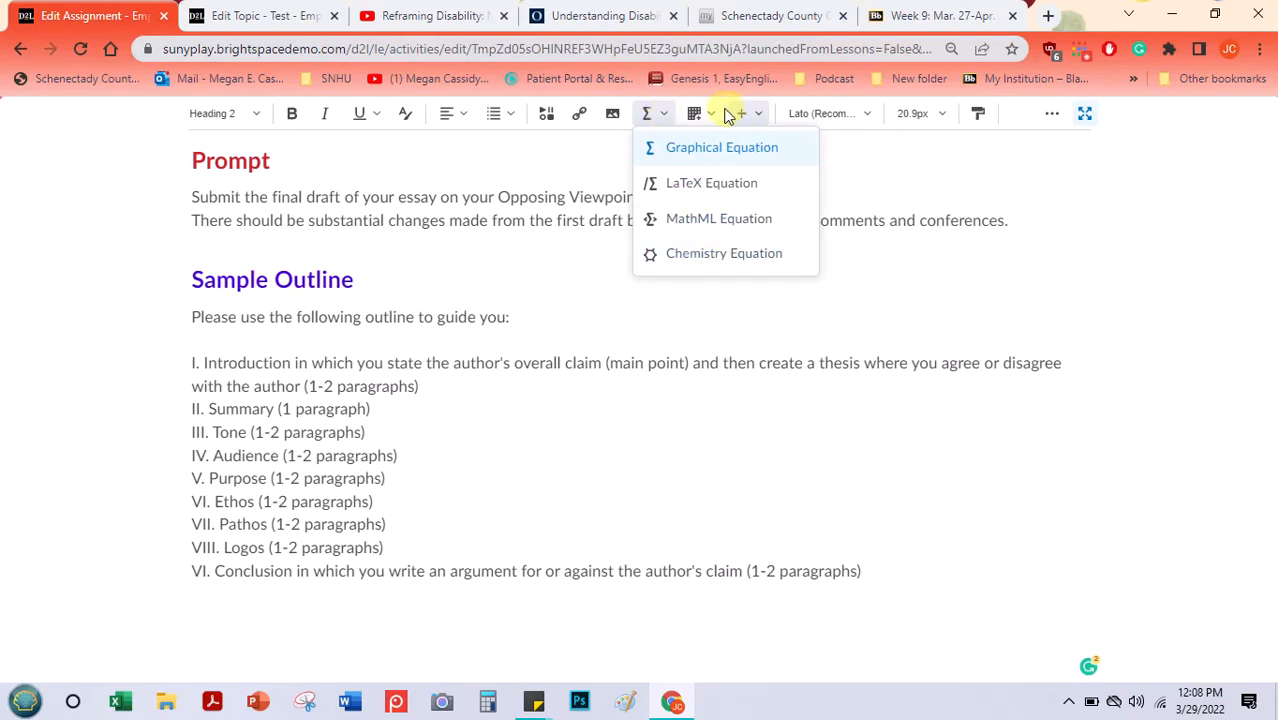
{"action": "left_click", "coordinate": [712, 118]}
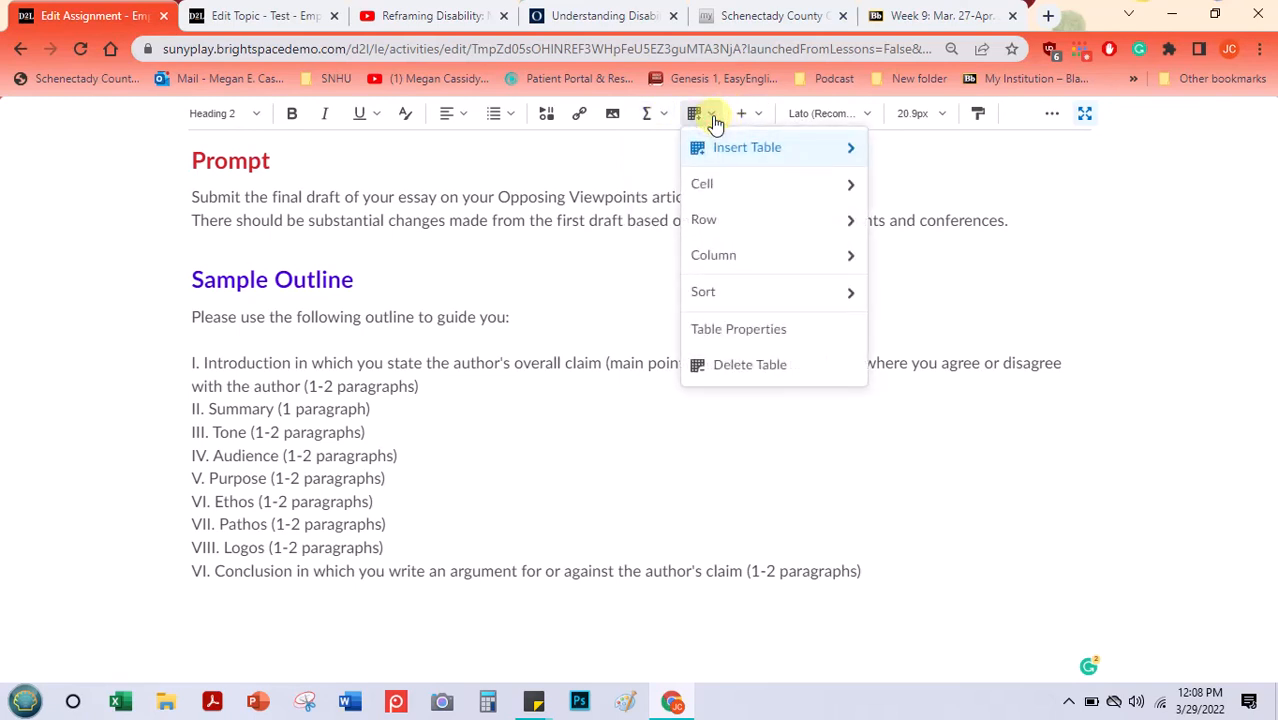
{"action": "left_click", "coordinate": [1084, 117]}
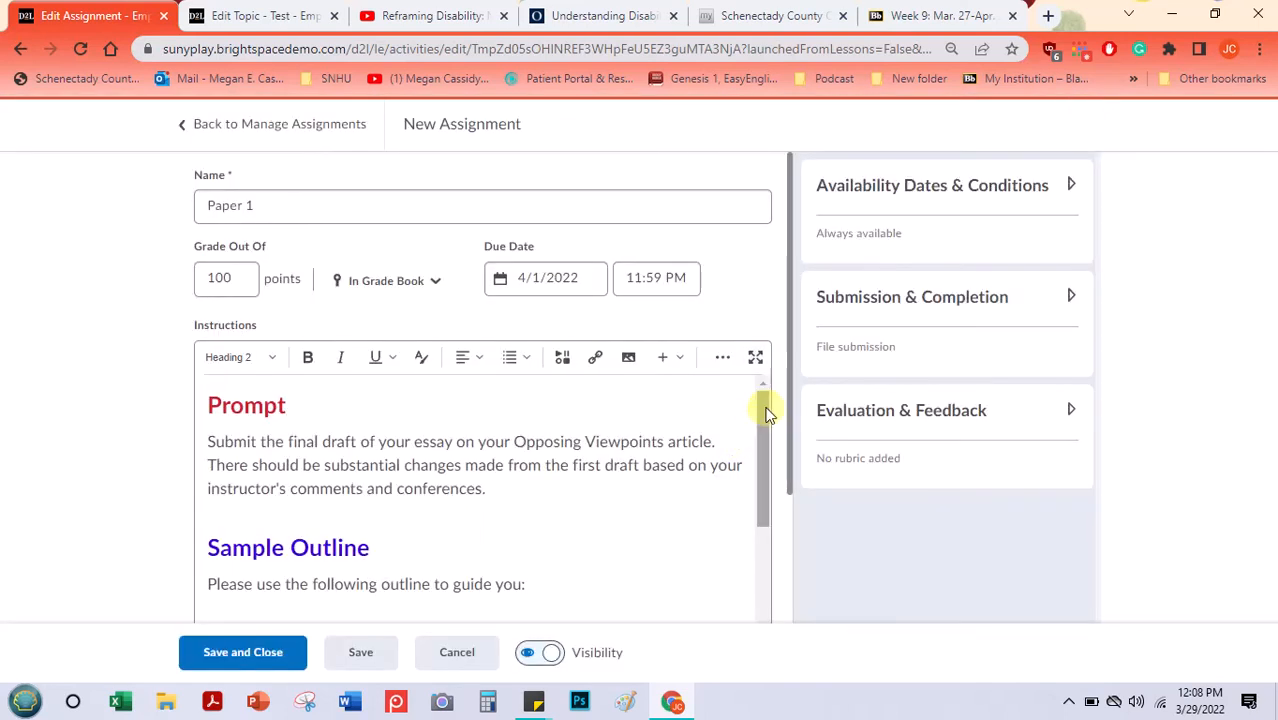
{"action": "left_click_drag", "start_coordinate": [765, 408], "coordinate": [759, 354]}
- Expand the Availability Dates & Conditions section and review its start and end date fields
{"action": "left_click", "coordinate": [1071, 187]}
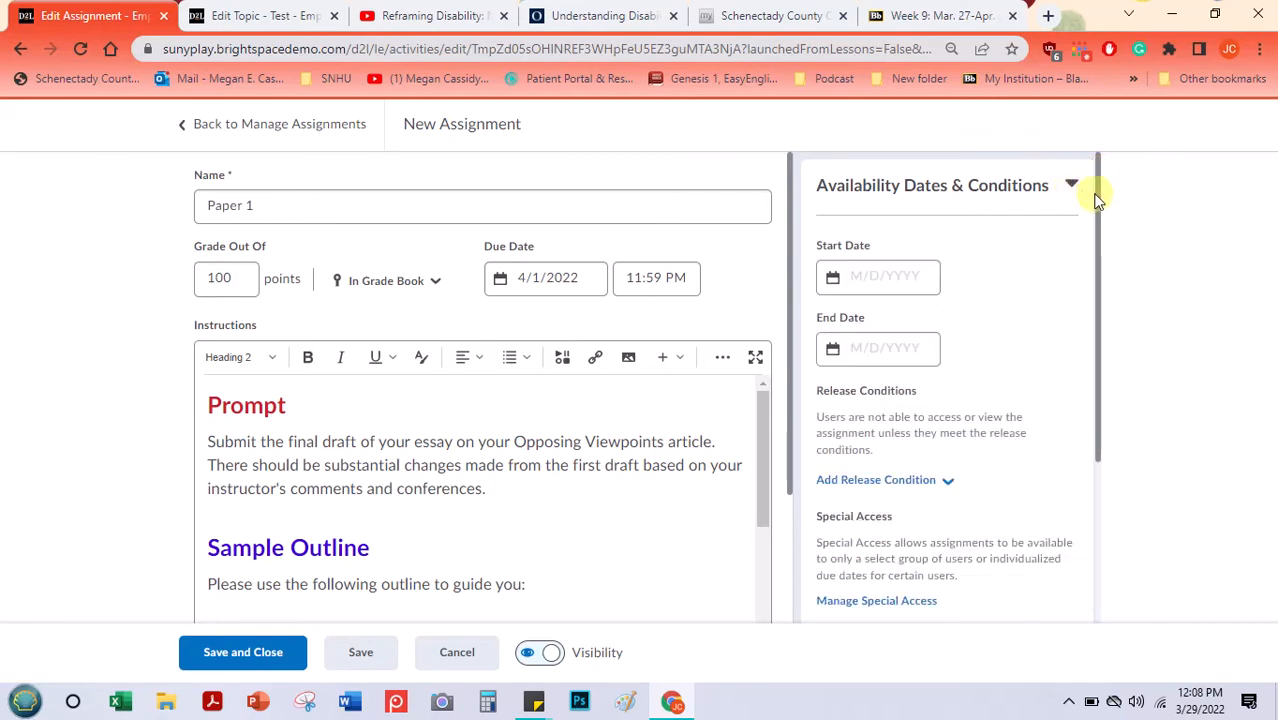
{"action": "left_click_drag", "start_coordinate": [1098, 186], "coordinate": [1096, 219]}
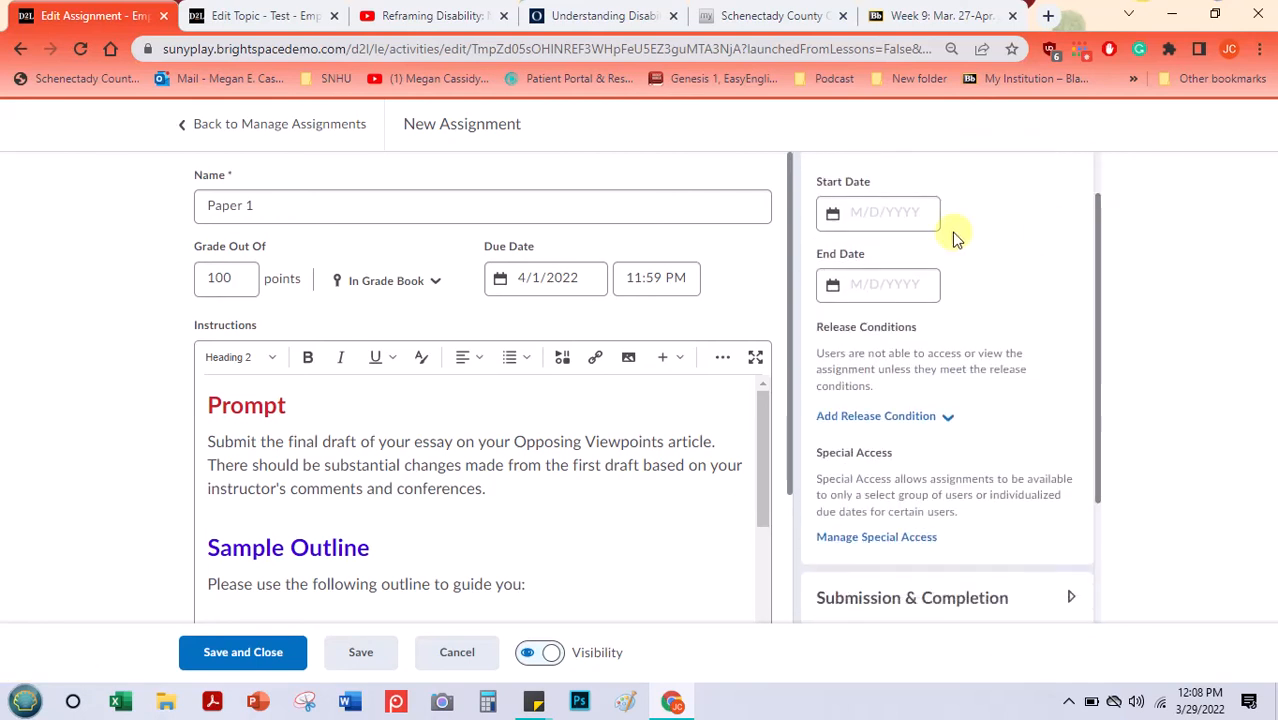
{"action": "left_click", "coordinate": [880, 285]}
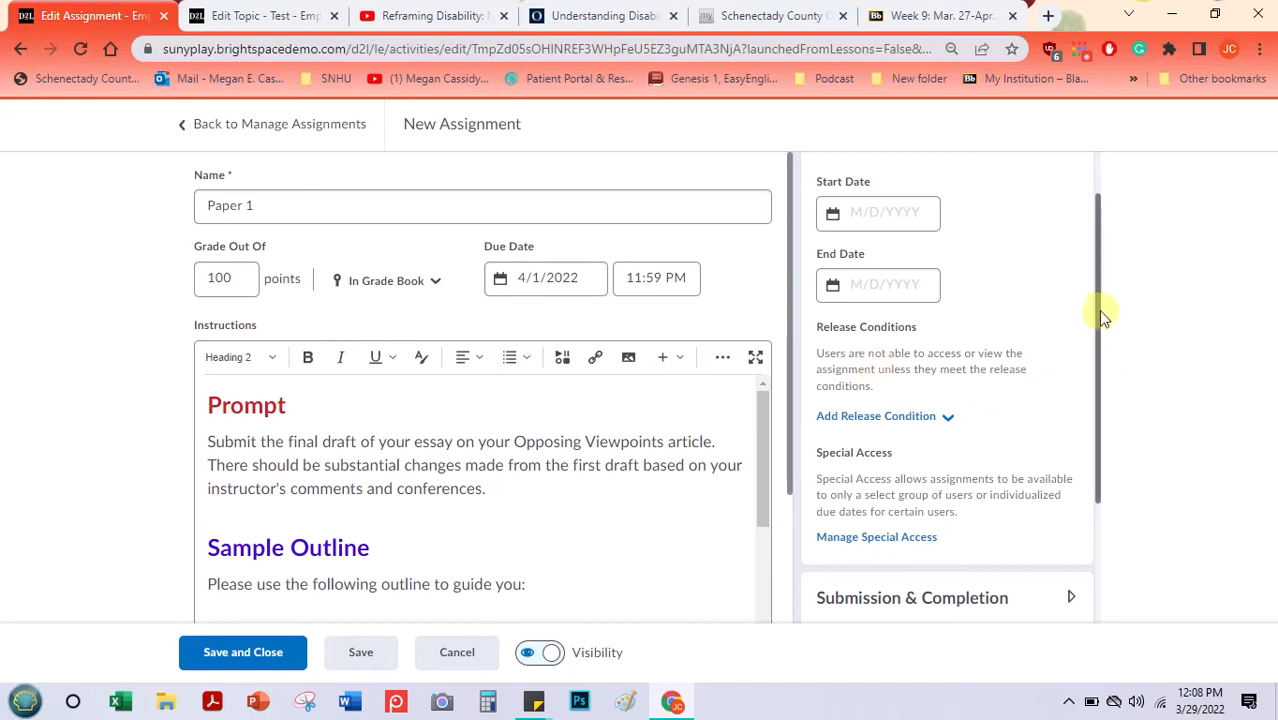
{"action": "mouse_move", "coordinate": [1094, 278]}
{"action": "left_mouse_down"}
{"action": "mouse_move", "coordinate": [1093, 314]}
{"action": "mouse_move", "coordinate": [1087, 276]}
{"action": "left_mouse_up"}
{"action": "left_click", "coordinate": [848, 222]}
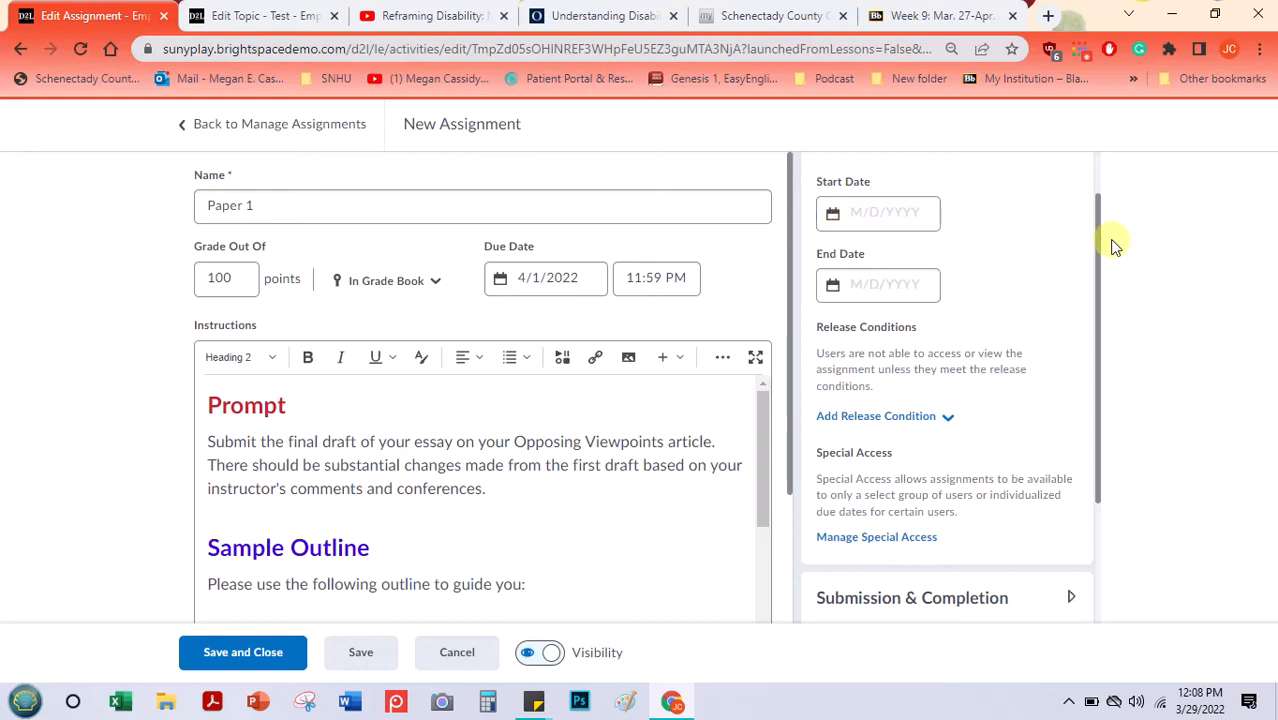
{"action": "left_click_drag", "start_coordinate": [1095, 222], "coordinate": [1079, 314]}
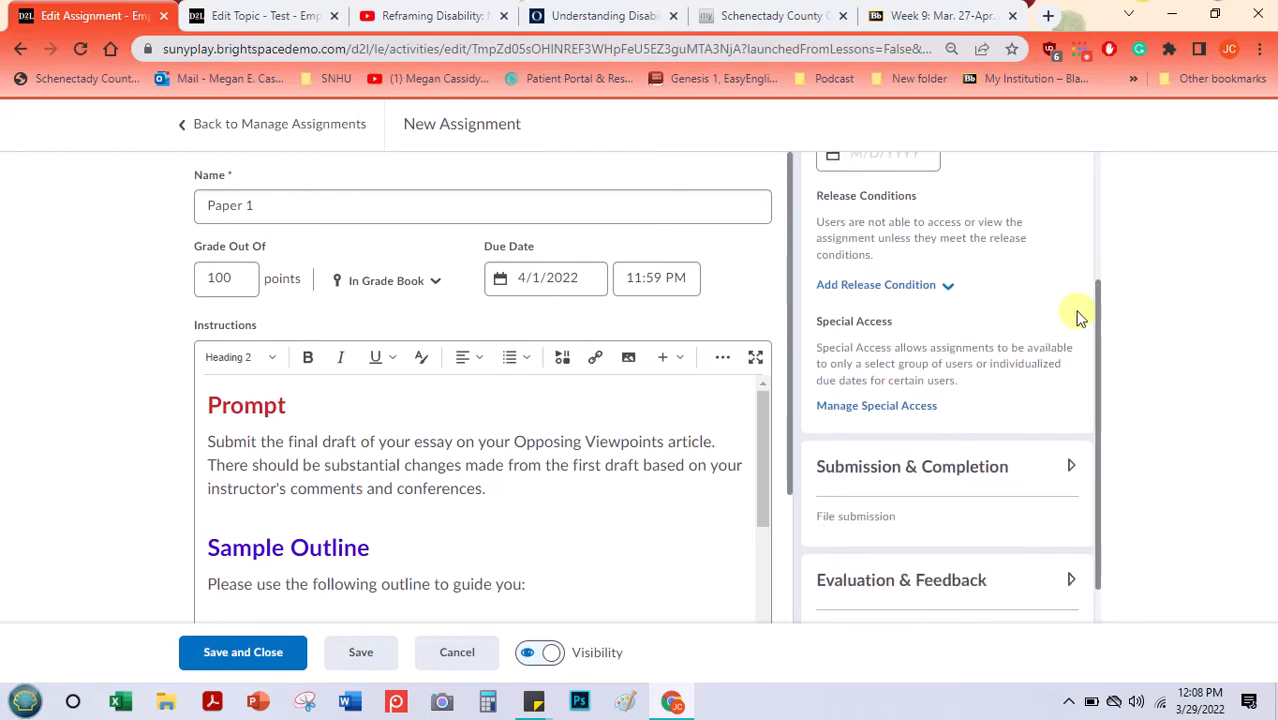
- Review the choices for adding a release condition and the Manage Special Access settings without changing them
{"action": "left_click", "coordinate": [943, 288]}
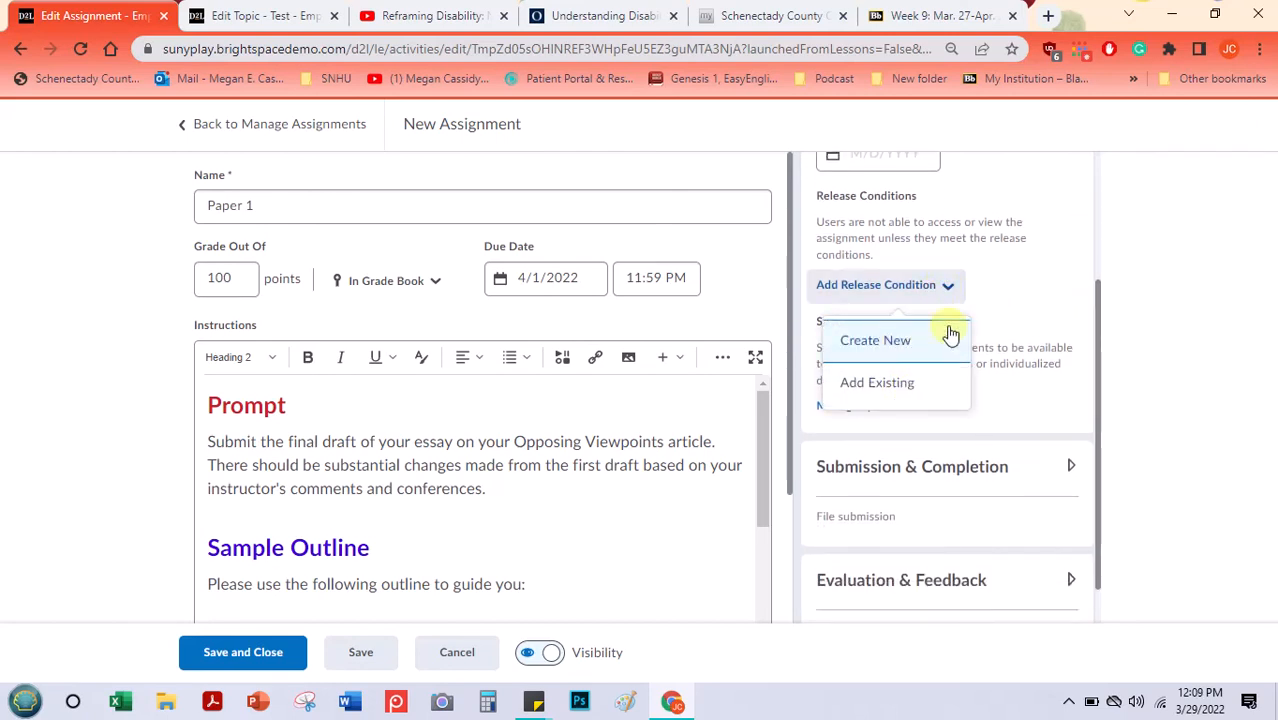
{"action": "left_click", "coordinate": [1036, 289]}
{"action": "left_click_drag", "start_coordinate": [1097, 283], "coordinate": [1085, 378]}
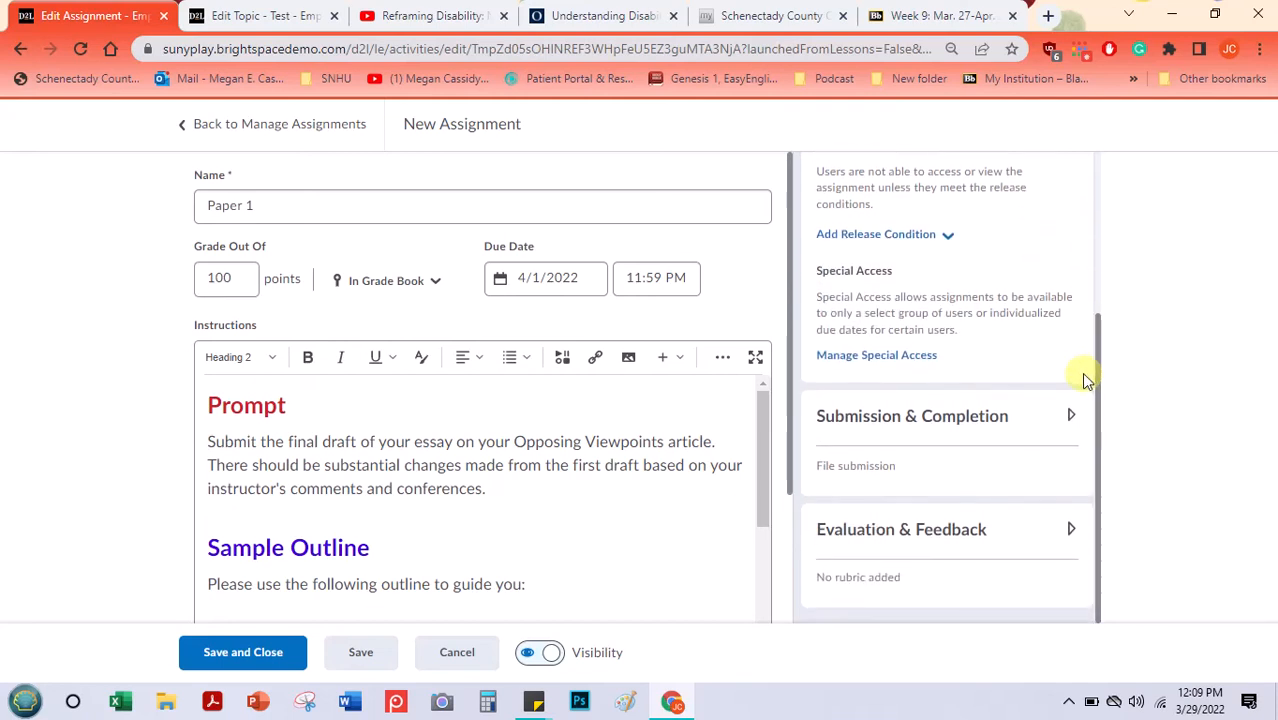
{"action": "left_click", "coordinate": [843, 355]}
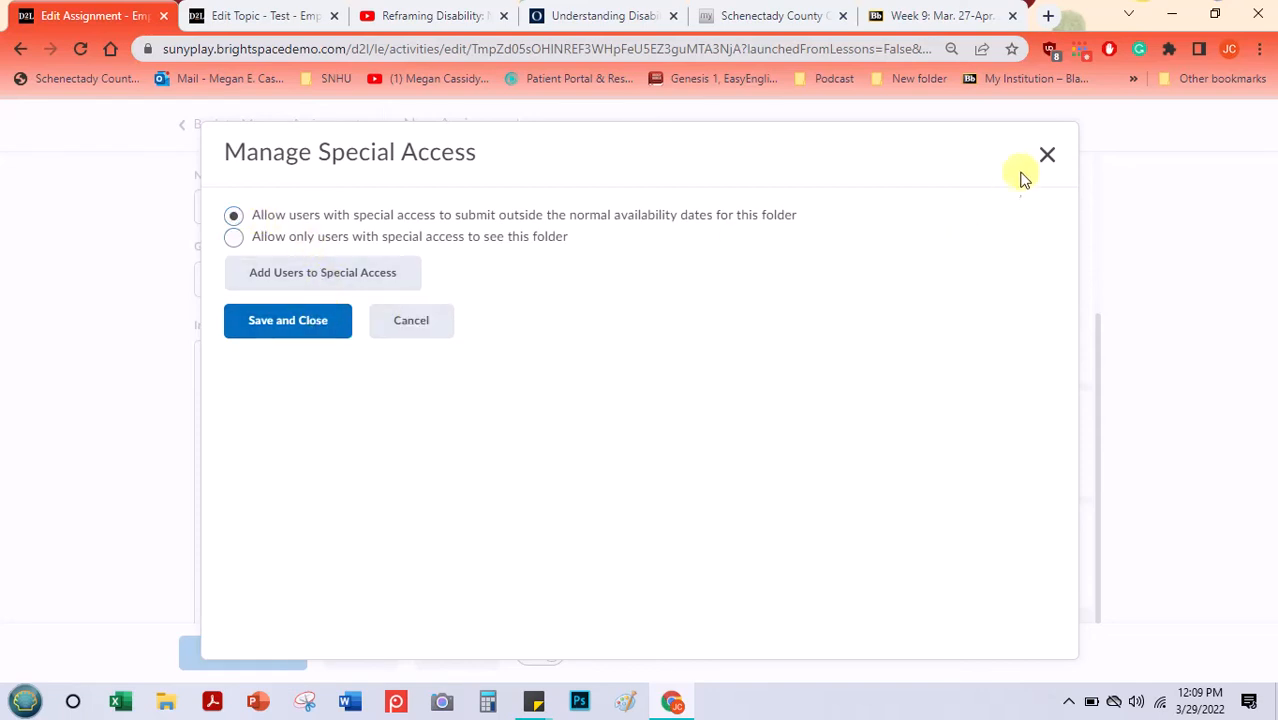
{"action": "left_click", "coordinate": [1046, 154]}
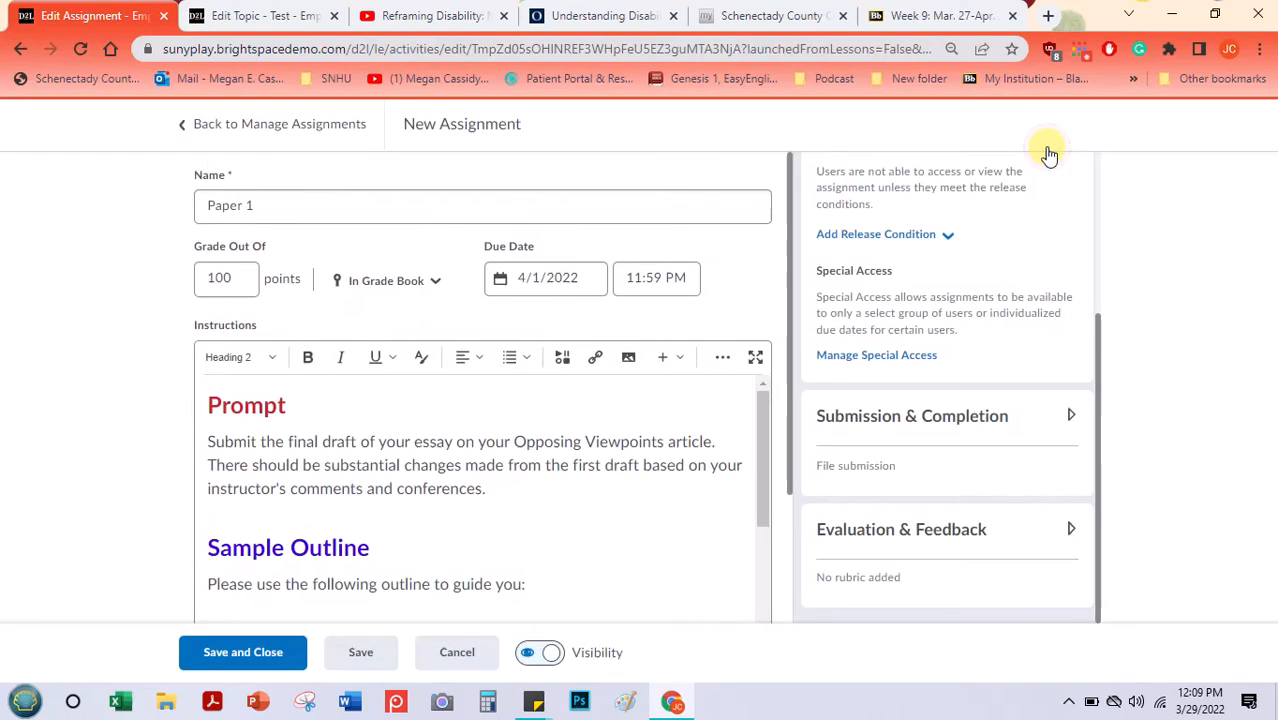
- Expand the Submission & Completion section and set the assignment's category to Essays
{"action": "left_click", "coordinate": [1071, 414]}
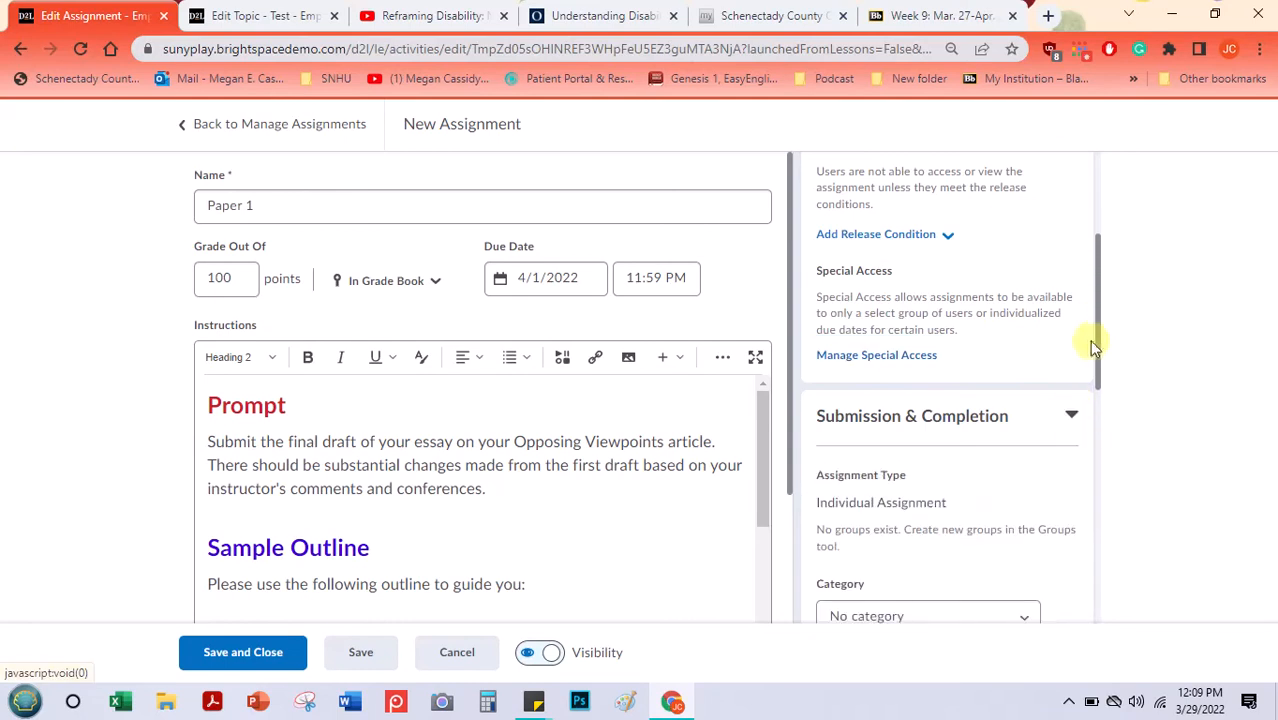
{"action": "left_click_drag", "start_coordinate": [1097, 303], "coordinate": [1087, 401]}
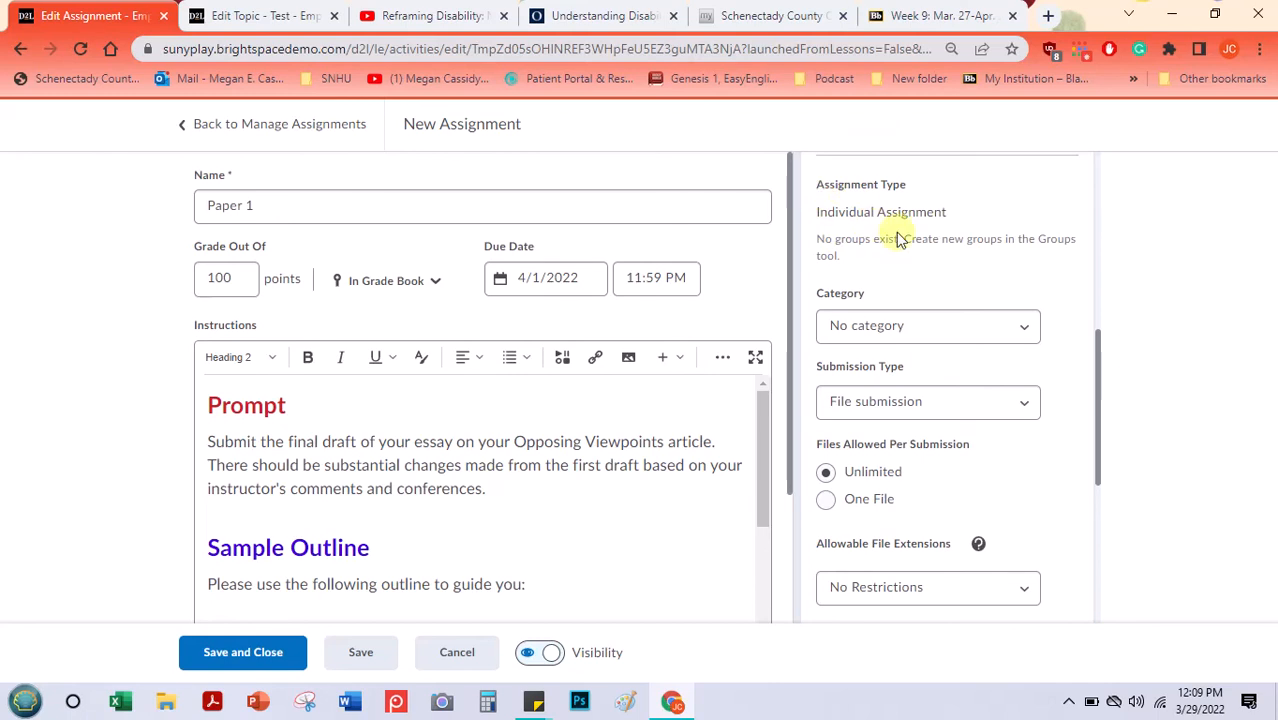
{"action": "left_click", "coordinate": [873, 333]}
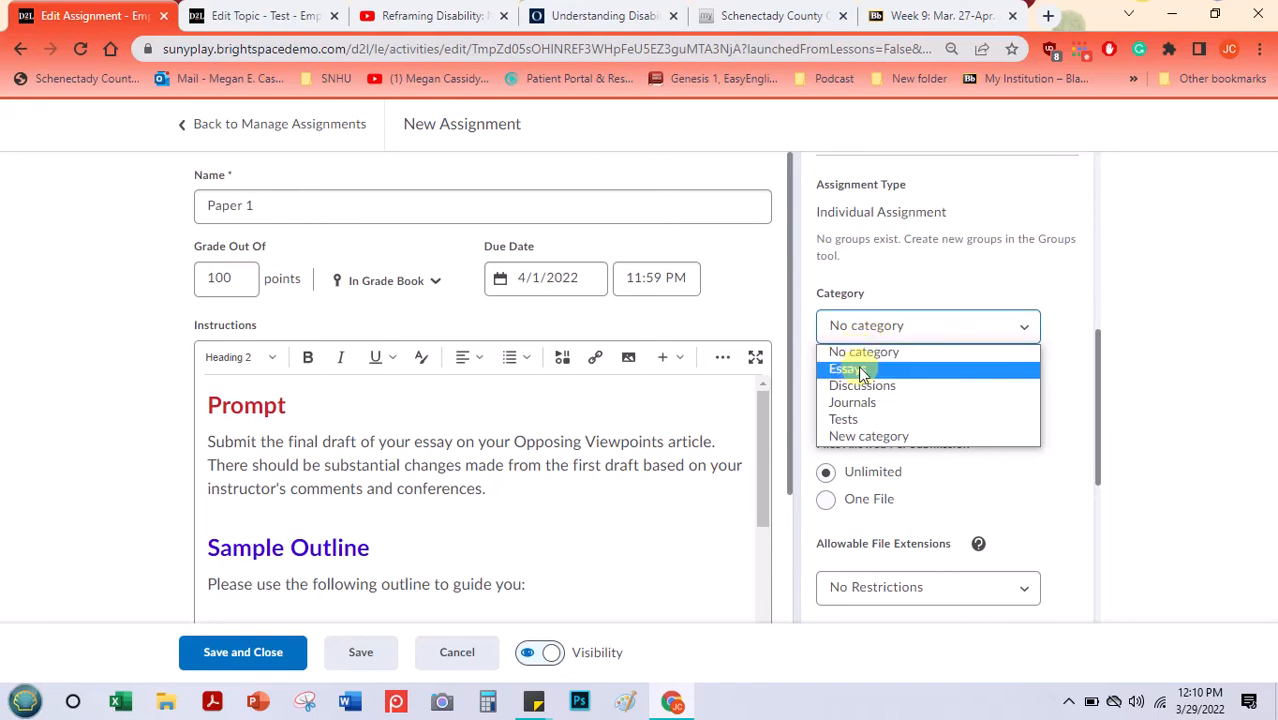
{"action": "left_click", "coordinate": [862, 370]}
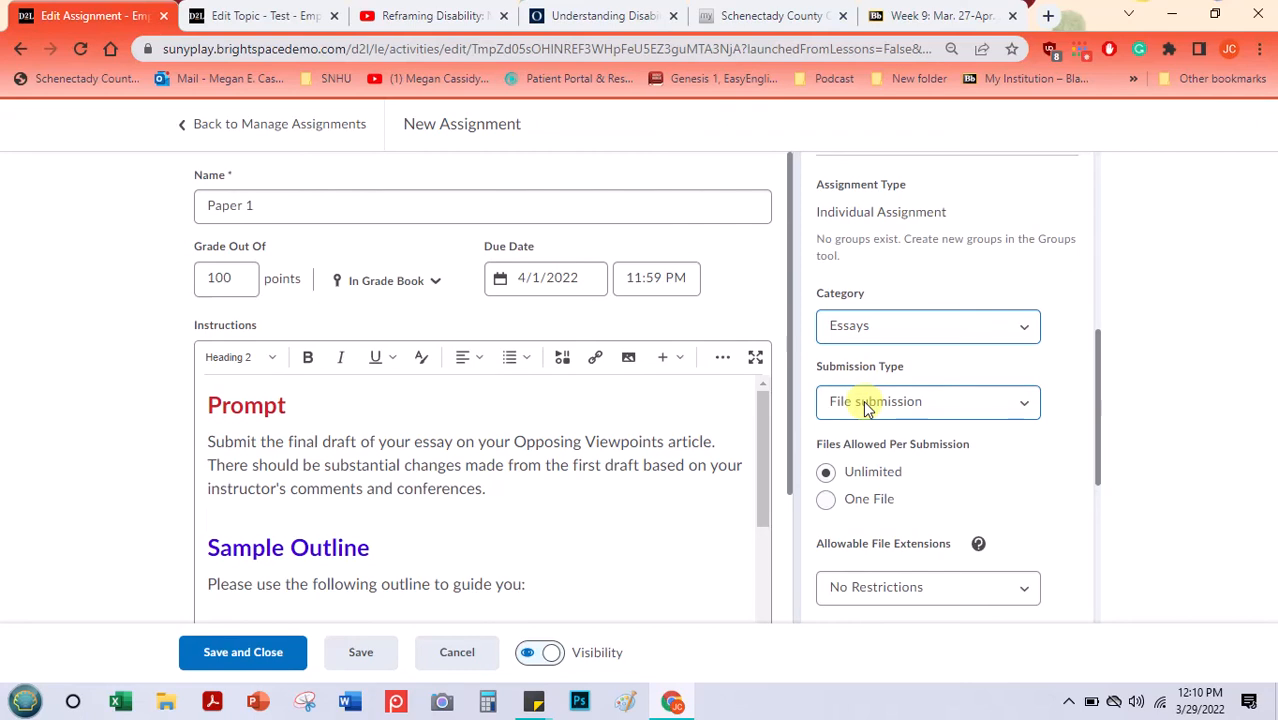
- Review the submission types, keep File submission, and set the files allowed per submission to One File
{"action": "left_click", "coordinate": [865, 404]}
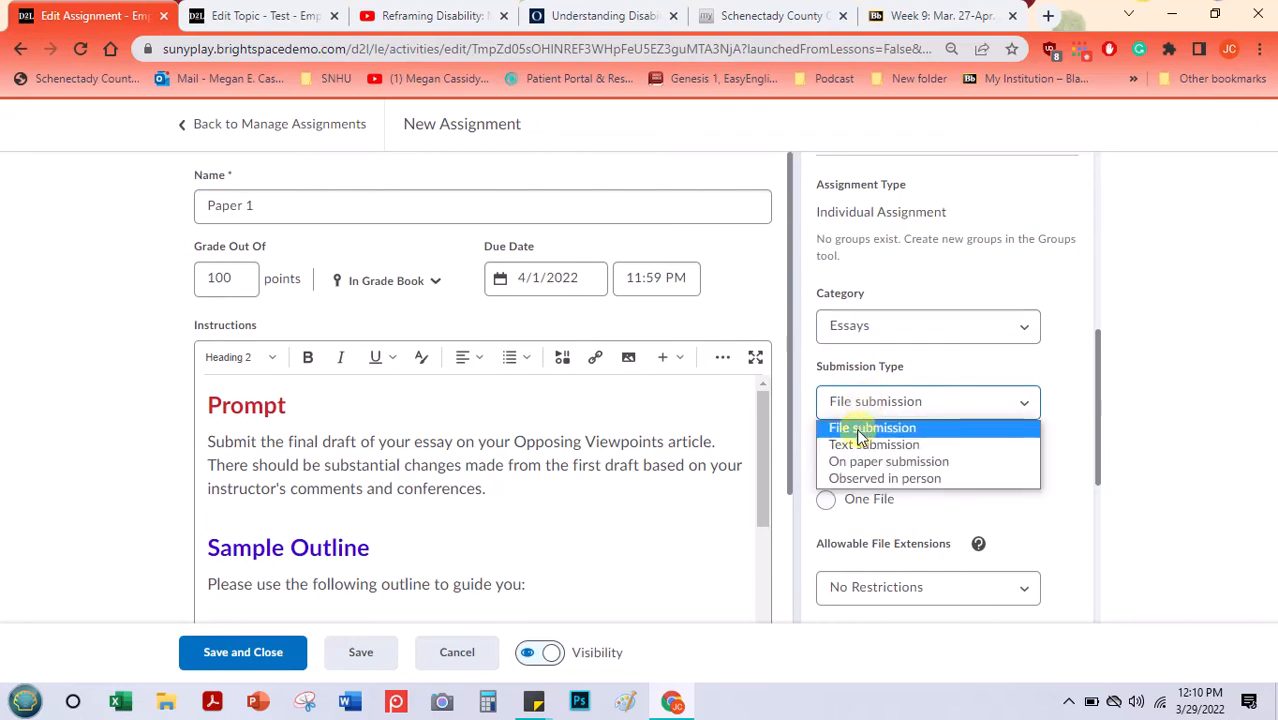
{"action": "left_click_drag", "start_coordinate": [1097, 337], "coordinate": [1088, 387]}
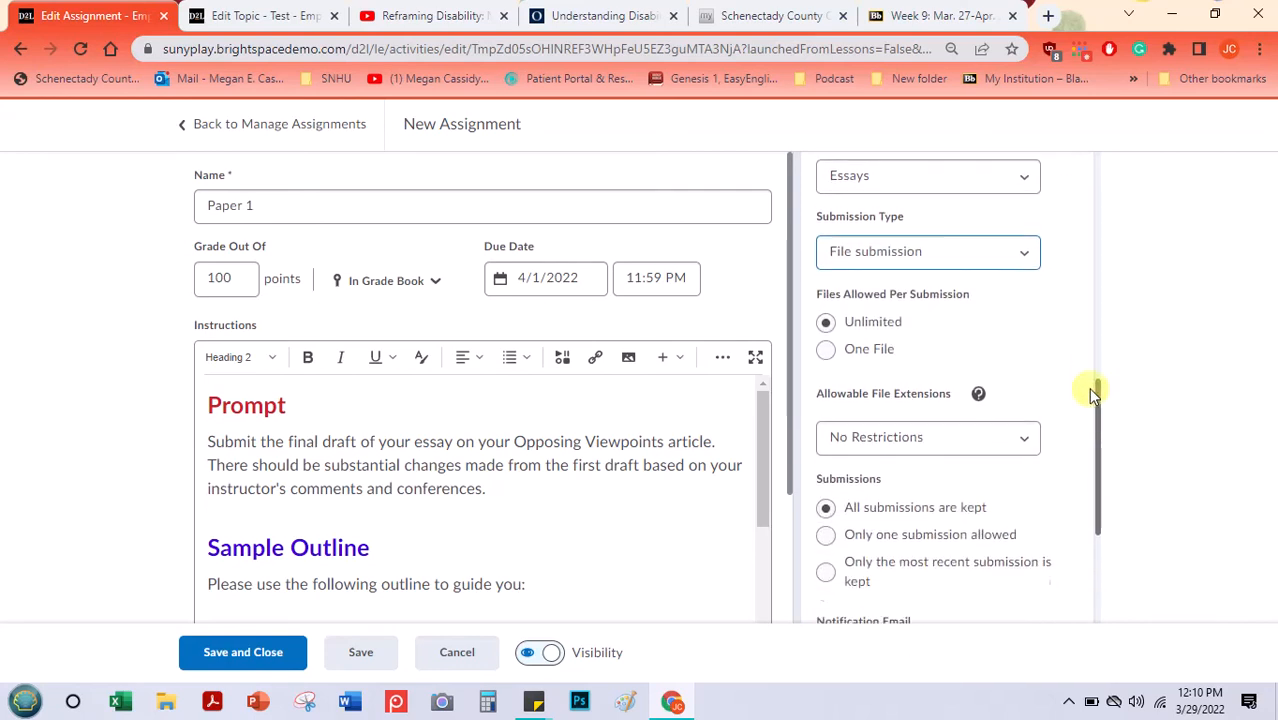
{"action": "left_click", "coordinate": [1018, 251]}
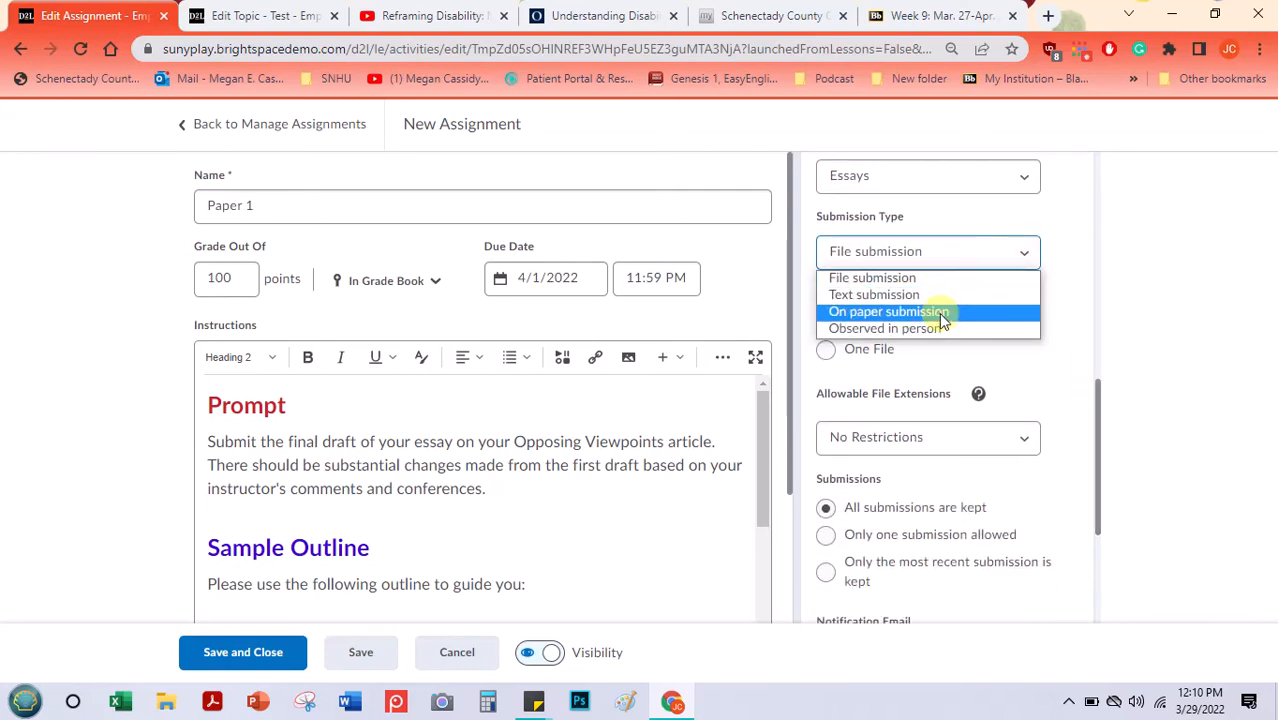
{"action": "left_click", "coordinate": [1032, 353]}
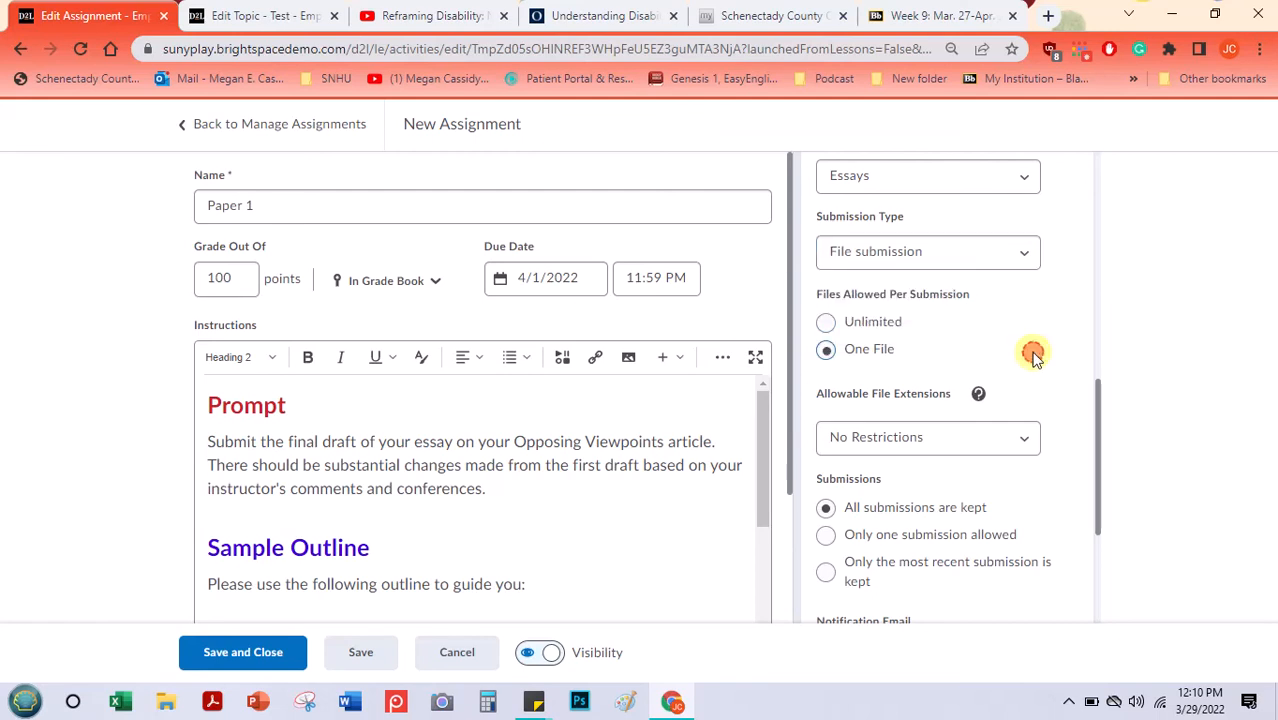
- Set the files allowed per submission to Unlimited, review the allowable file extension choices, and keep No Restrictions
{"action": "left_click", "coordinate": [826, 322]}
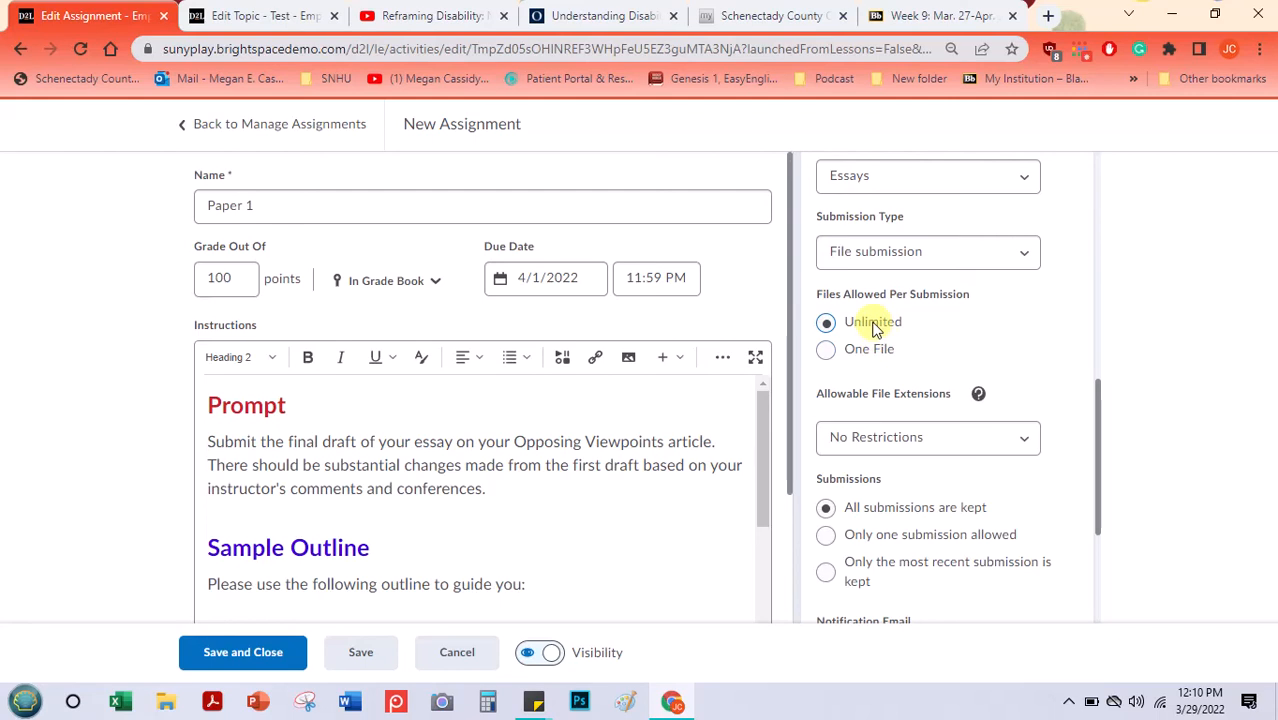
{"action": "left_click", "coordinate": [1029, 438]}
{"action": "left_click_drag", "start_coordinate": [1098, 394], "coordinate": [1093, 437]}
{"action": "left_click", "coordinate": [1021, 322]}
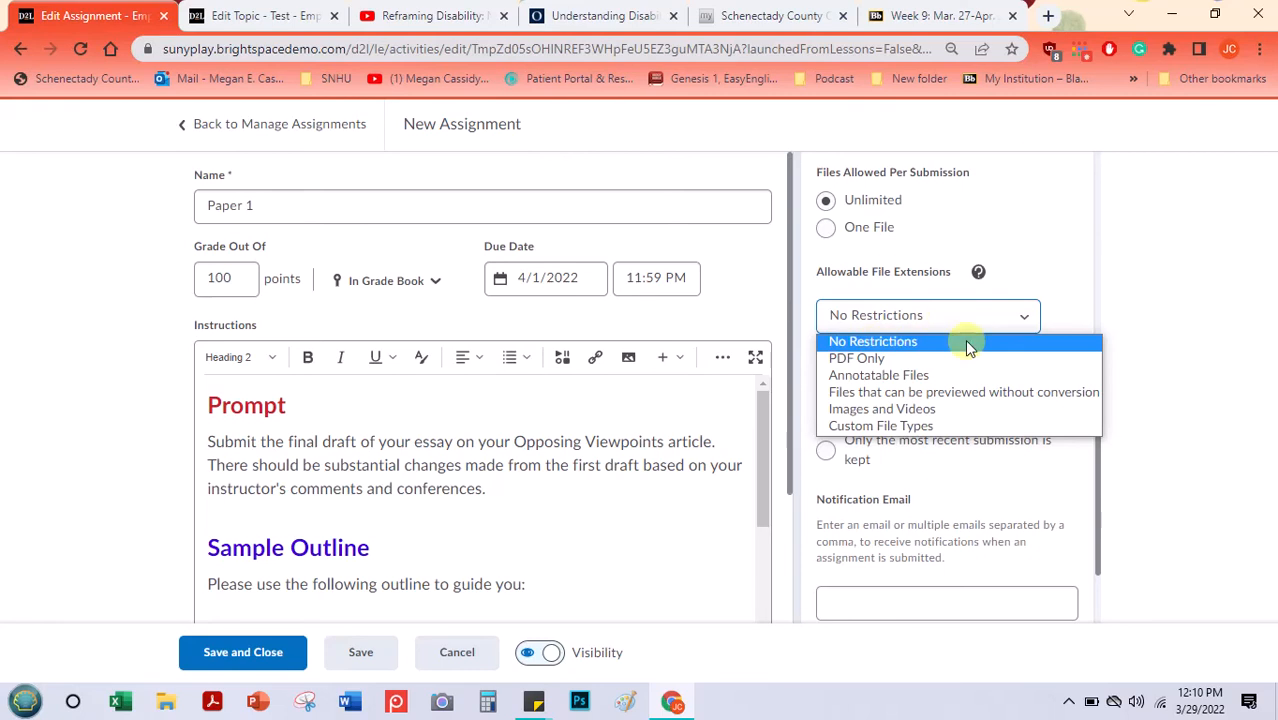
{"action": "left_click", "coordinate": [1076, 262]}
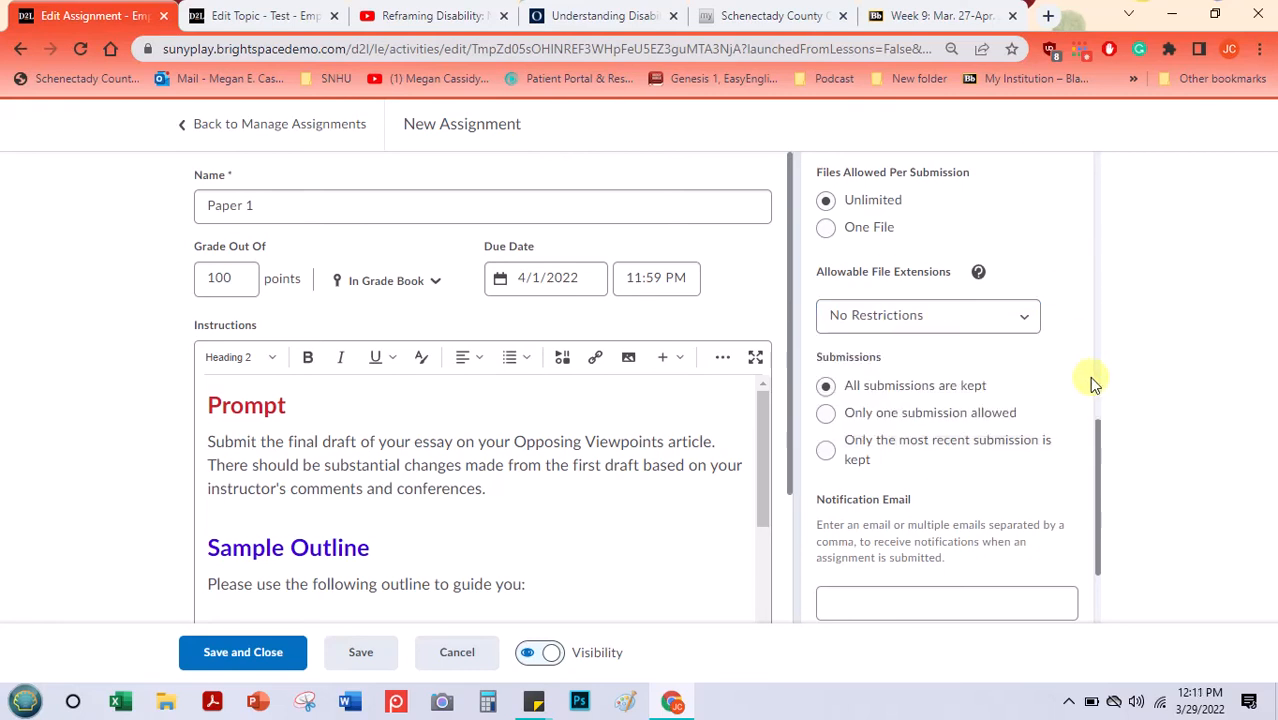
- Review the Submissions and Notification Email settings without changing them, and expand the Evaluation & Feedback section
{"action": "left_click_drag", "start_coordinate": [1096, 421], "coordinate": [1093, 463]}
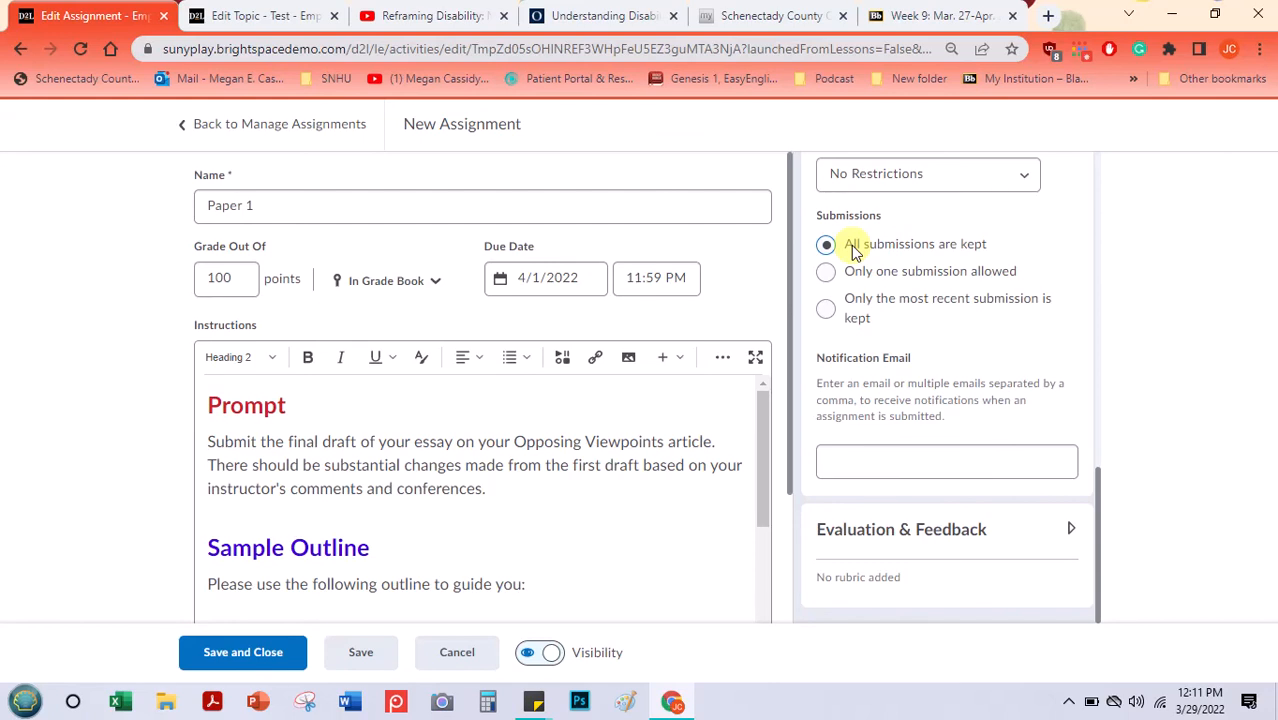
{"action": "left_click", "coordinate": [1042, 464]}
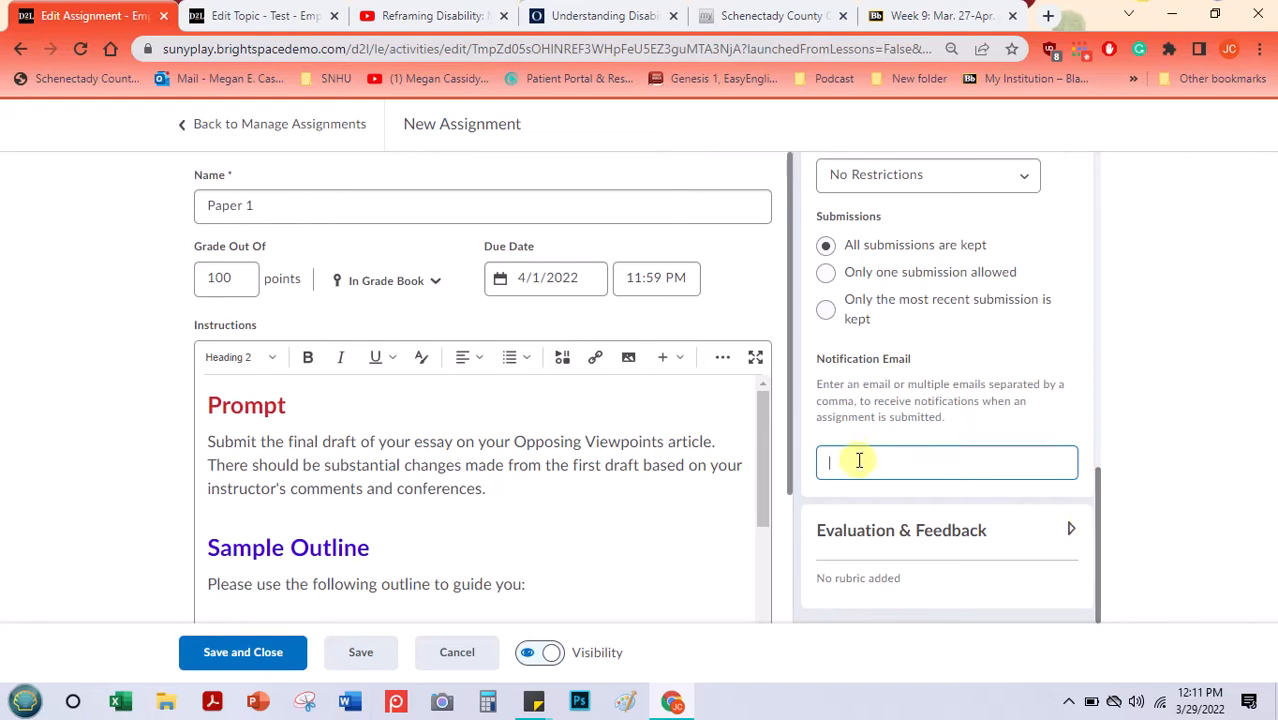
{"action": "left_click", "coordinate": [1072, 530]}
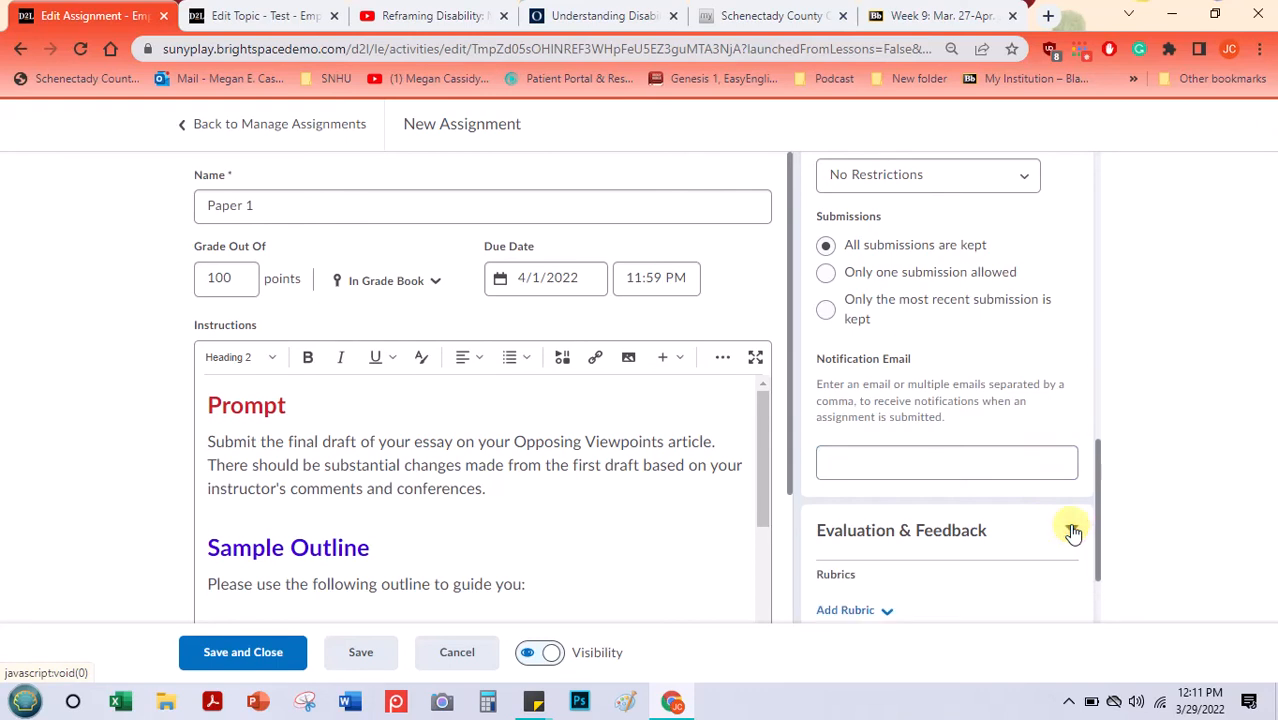
{"action": "left_click_drag", "start_coordinate": [1097, 421], "coordinate": [1087, 531]}
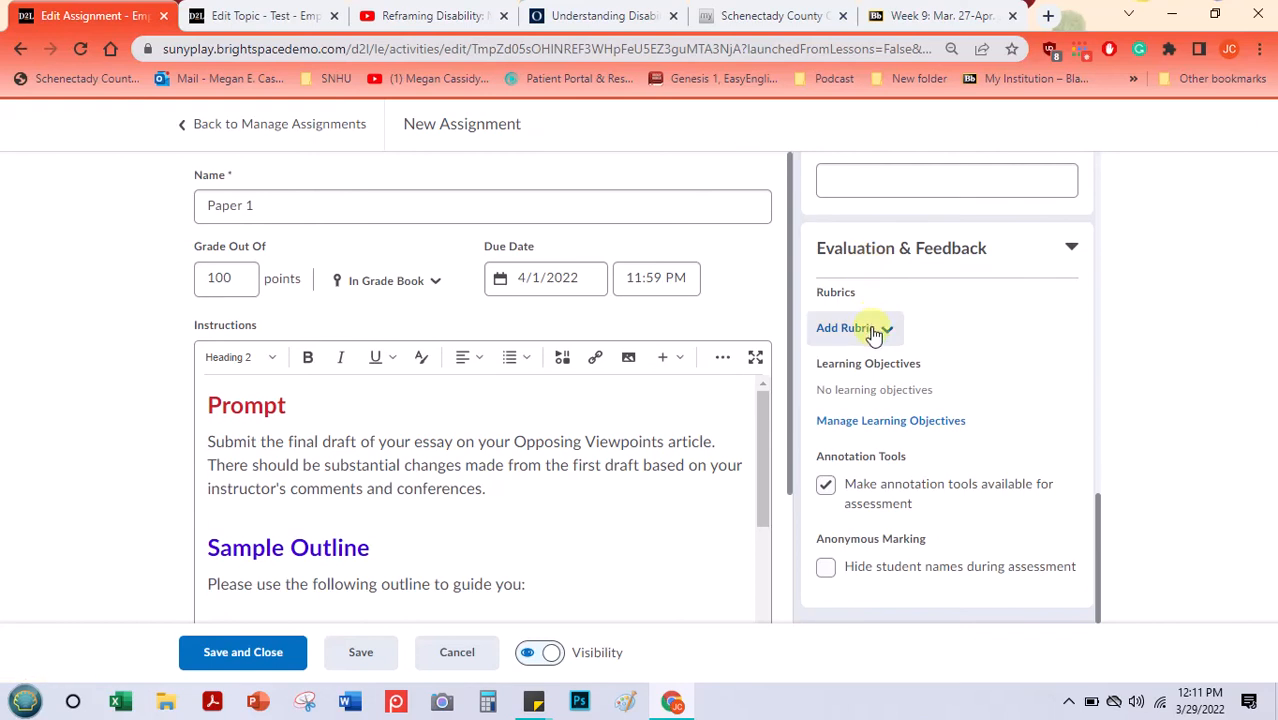
- Collapse the Availability Dates & Conditions and Submission & Completion sections and check the category in the summary
{"action": "left_click_drag", "start_coordinate": [1099, 498], "coordinate": [1110, 343]}
{"action": "left_click_drag", "start_coordinate": [1098, 540], "coordinate": [1097, 145]}
{"action": "left_click", "coordinate": [1073, 187]}
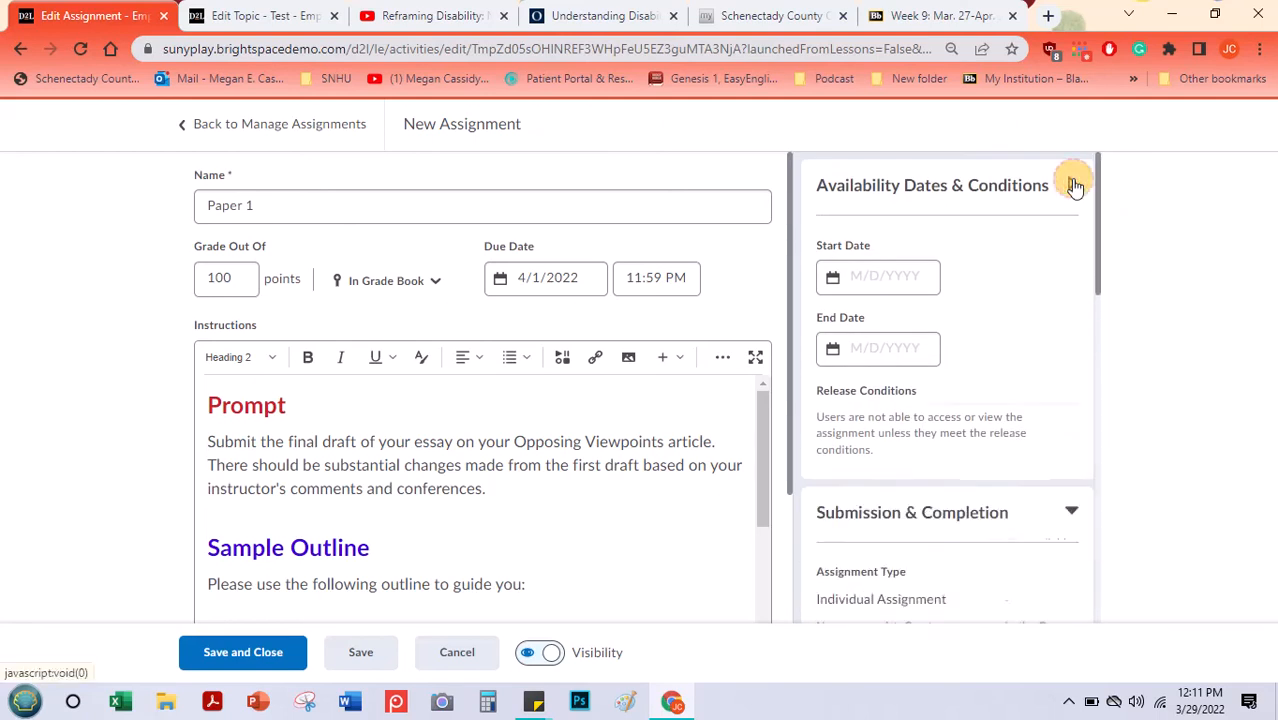
{"action": "left_click", "coordinate": [1066, 298]}
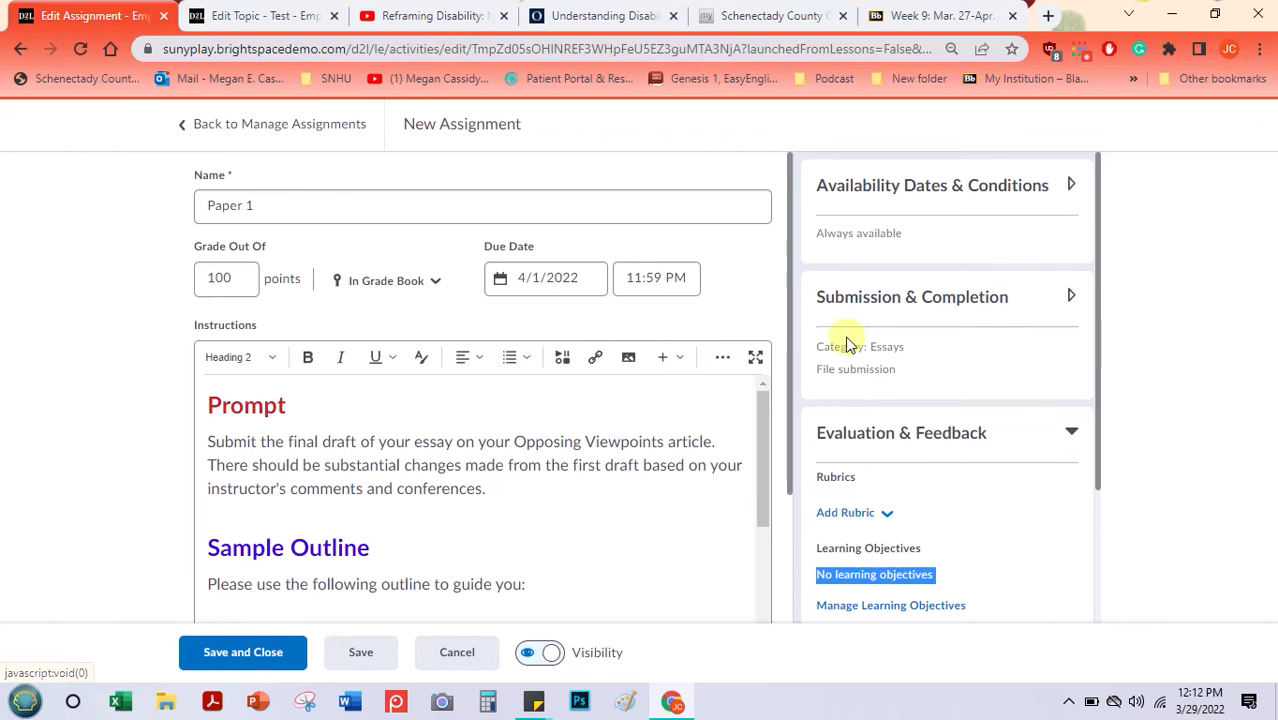
{"action": "left_click_drag", "start_coordinate": [864, 341], "coordinate": [983, 341]}
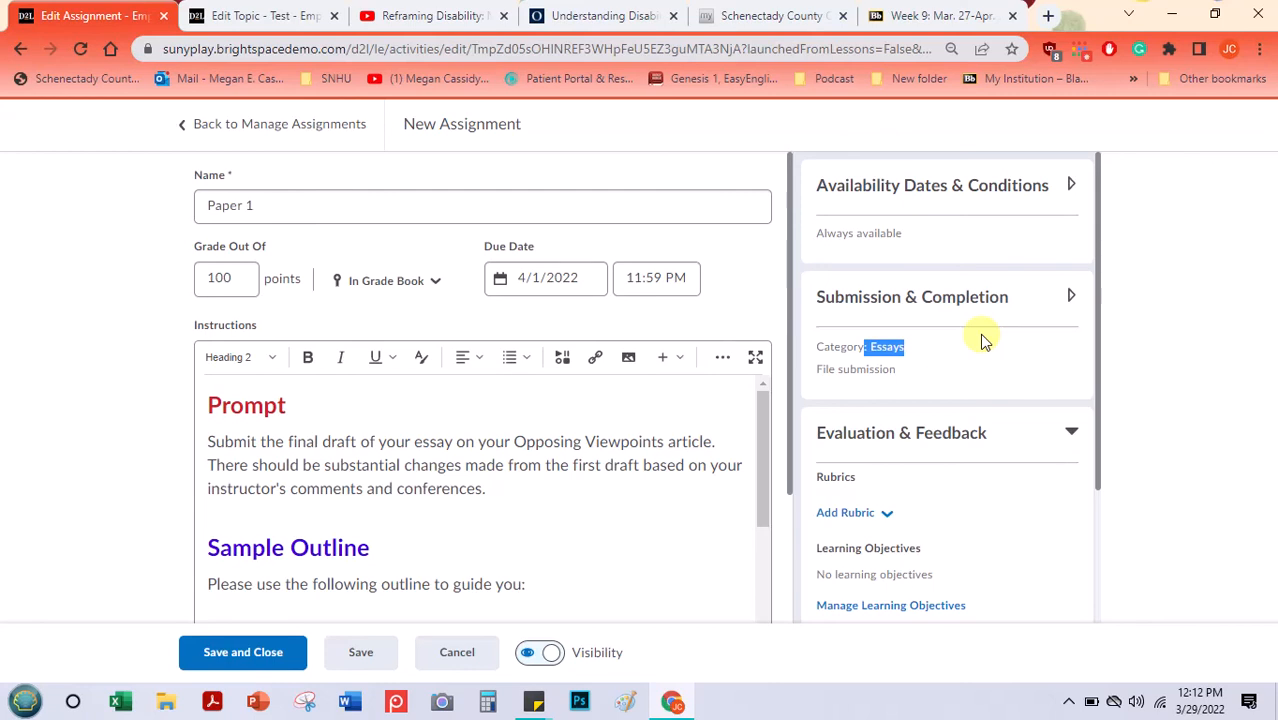
- Attach the existing Assignment 17 Rubric to the assignment under Evaluation & Feedback
{"action": "left_click_drag", "start_coordinate": [1098, 223], "coordinate": [1090, 391]}
{"action": "left_click", "coordinate": [885, 333]}
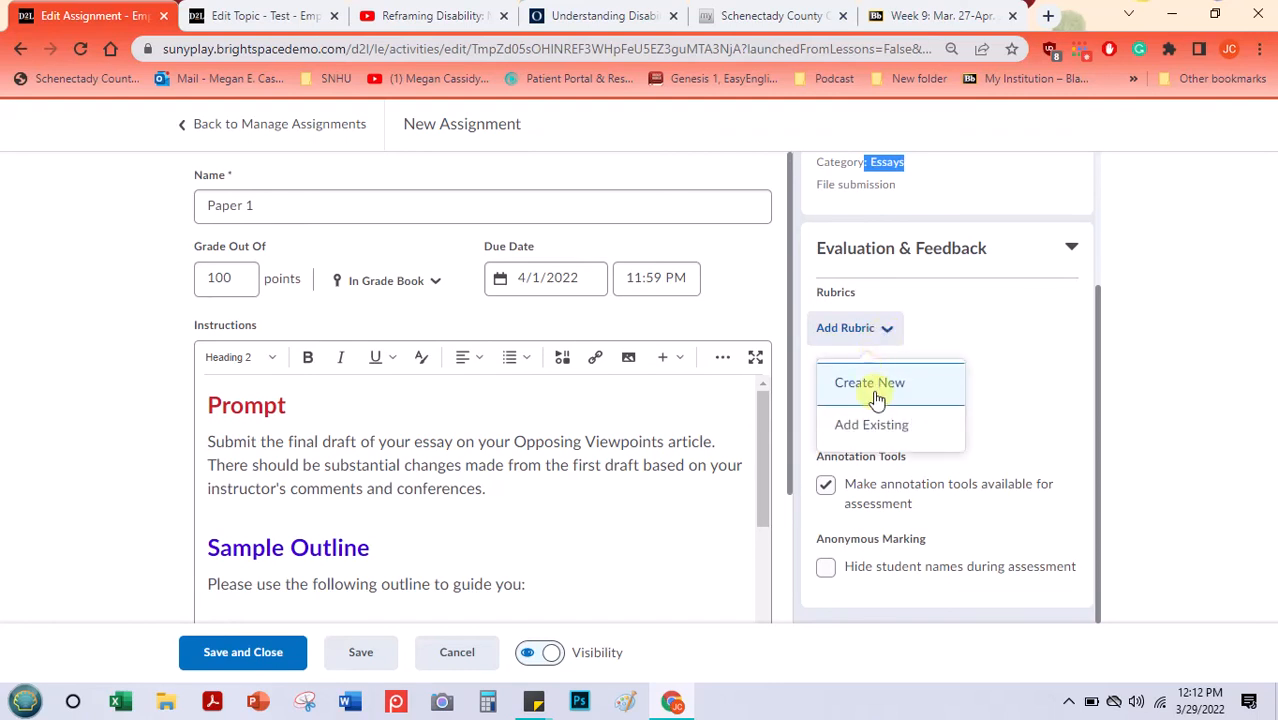
{"action": "left_click", "coordinate": [868, 424]}
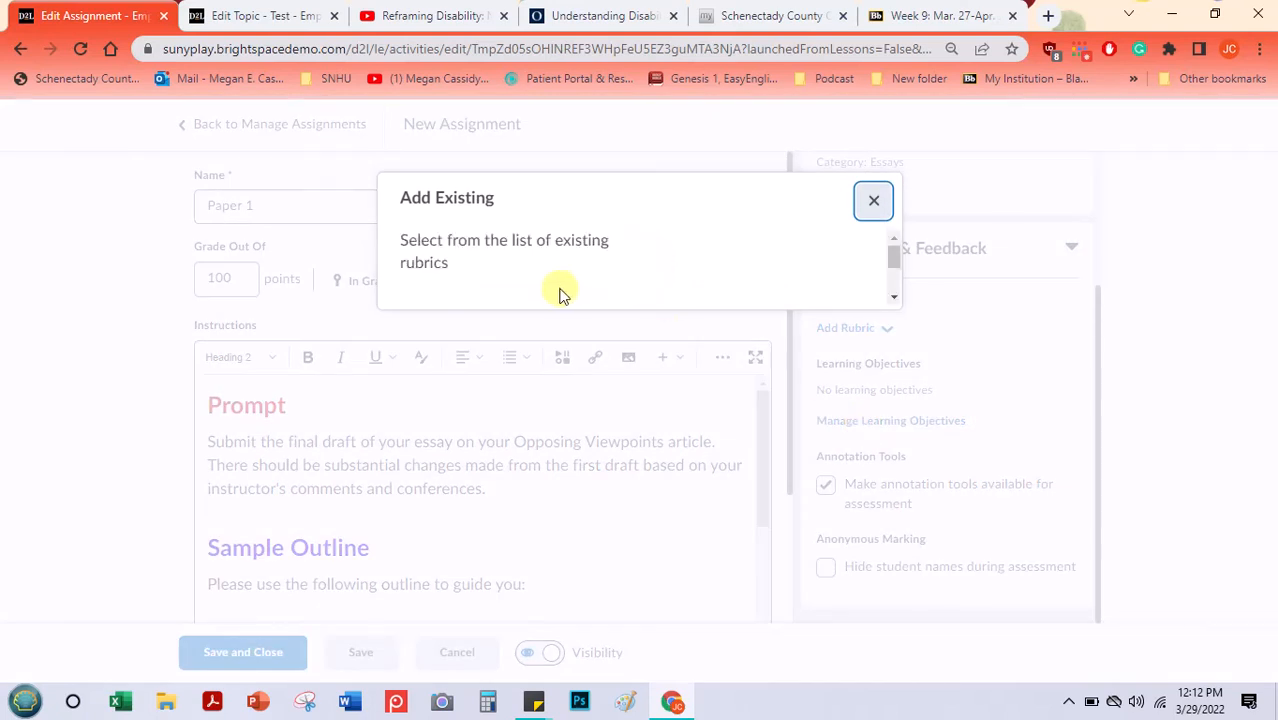
{"action": "left_click_drag", "start_coordinate": [891, 299], "coordinate": [870, 465]}
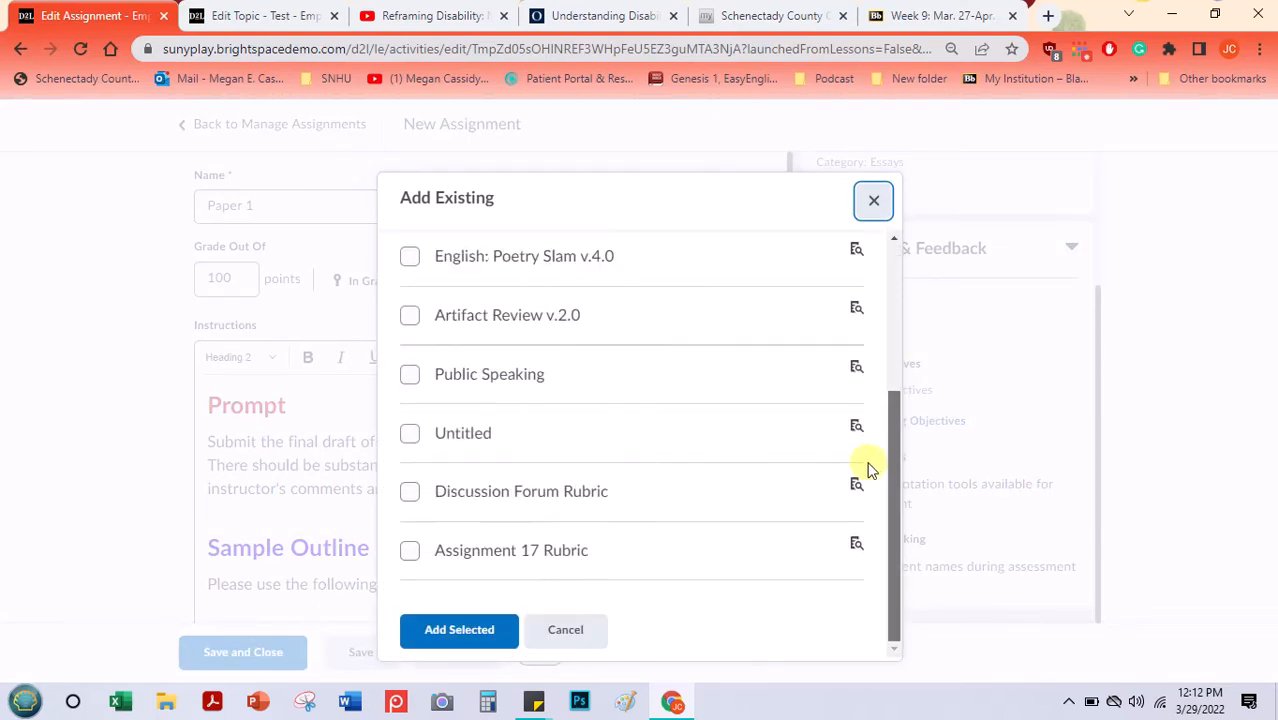
{"action": "left_click", "coordinate": [410, 551]}
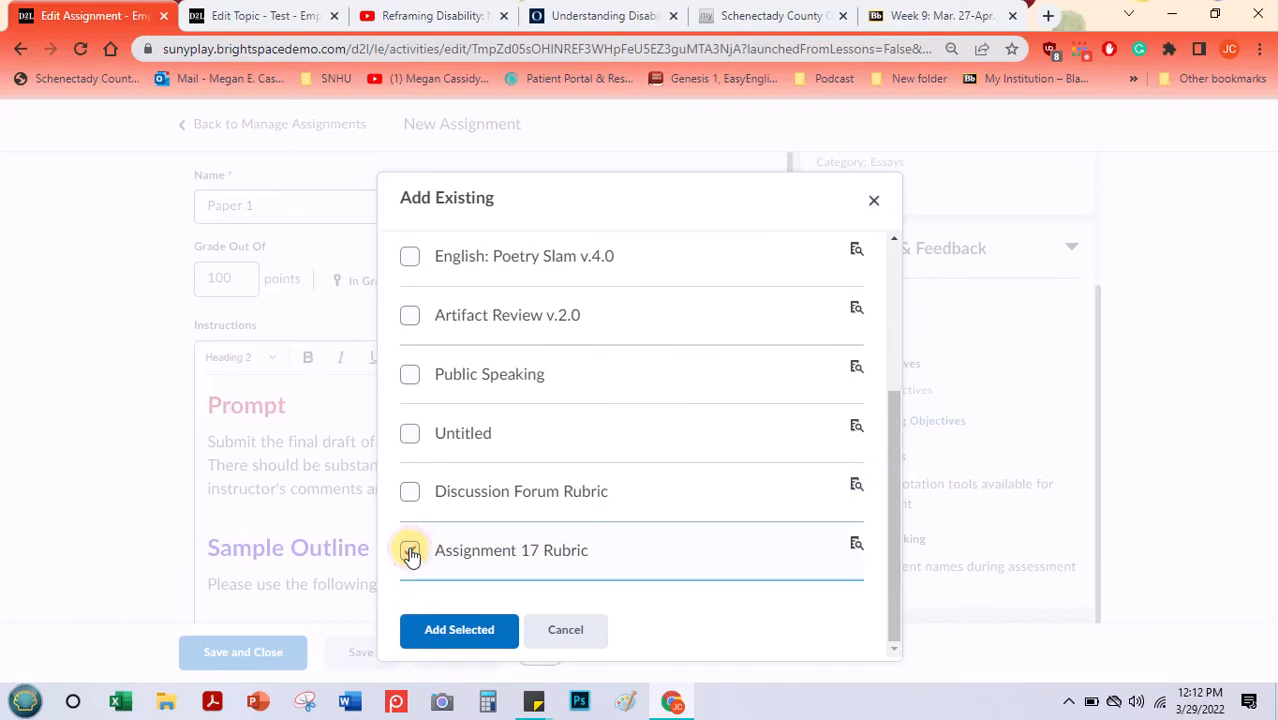
{"action": "left_click", "coordinate": [446, 636]}
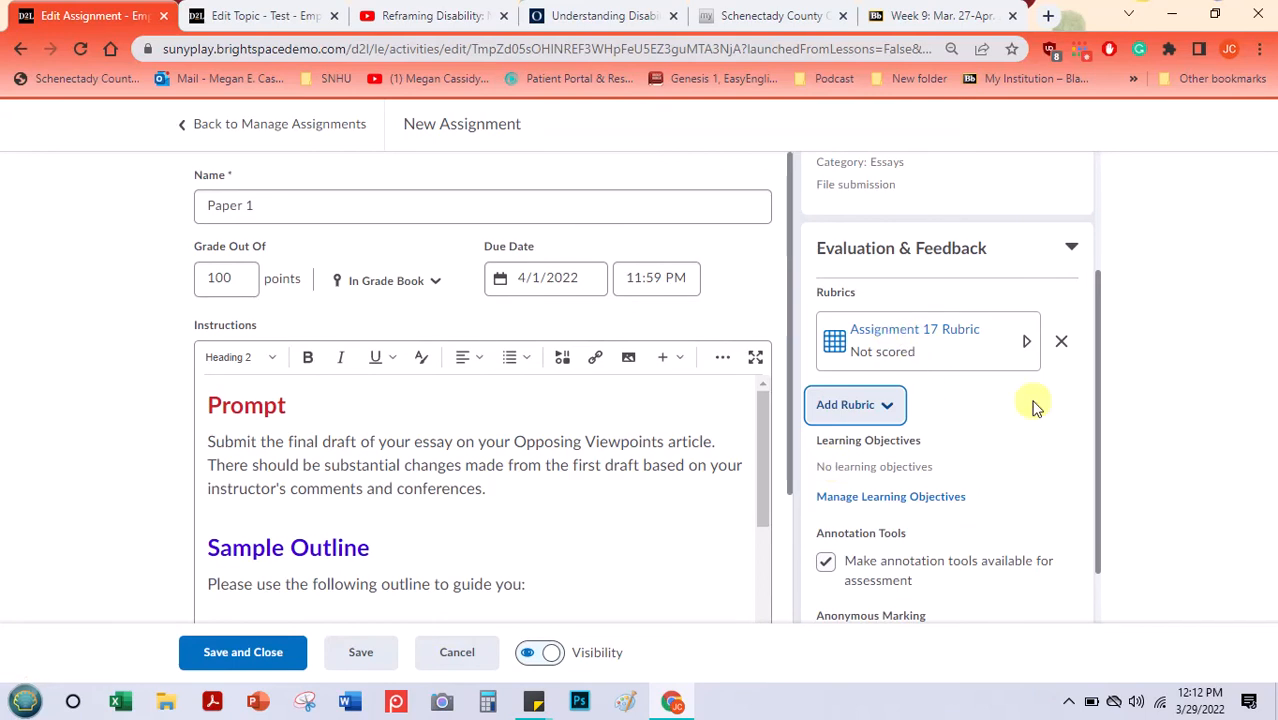
- Review the annotation and anonymous marking settings, and save and close the Paper 1 assignment
{"action": "left_click_drag", "start_coordinate": [1095, 330], "coordinate": [1081, 447]}
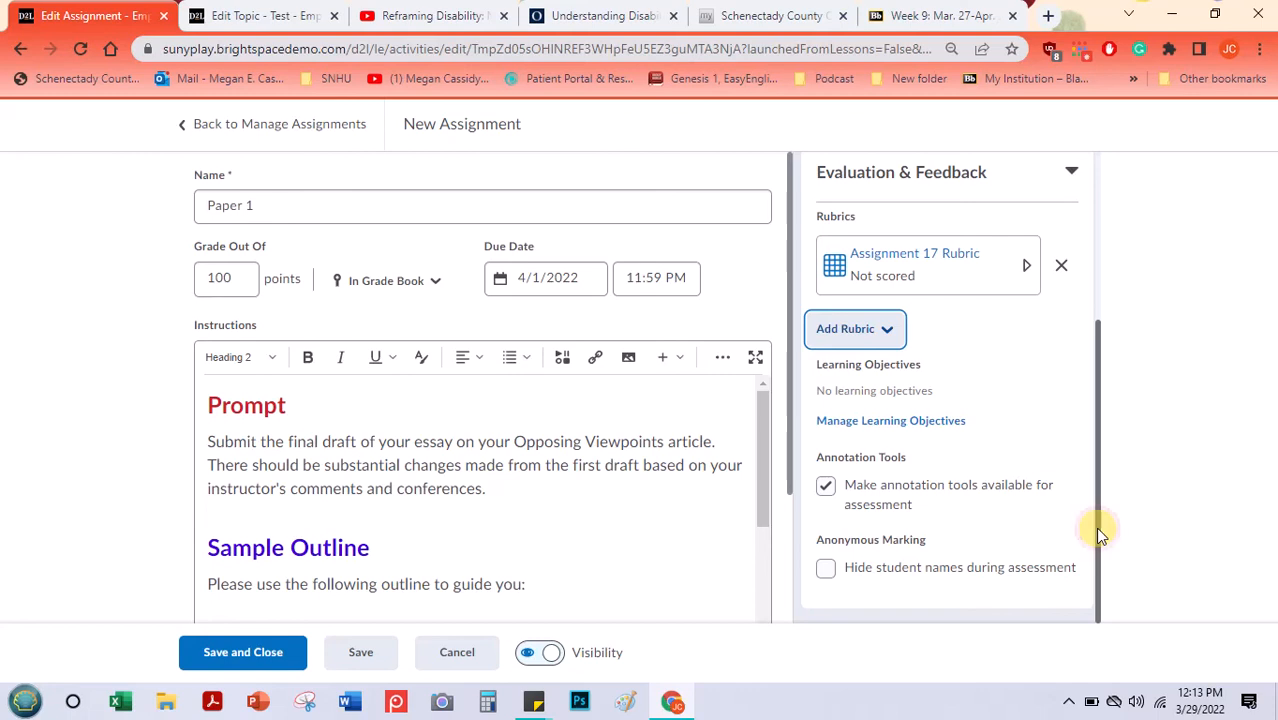
{"action": "left_click_drag", "start_coordinate": [1098, 535], "coordinate": [1097, 315]}
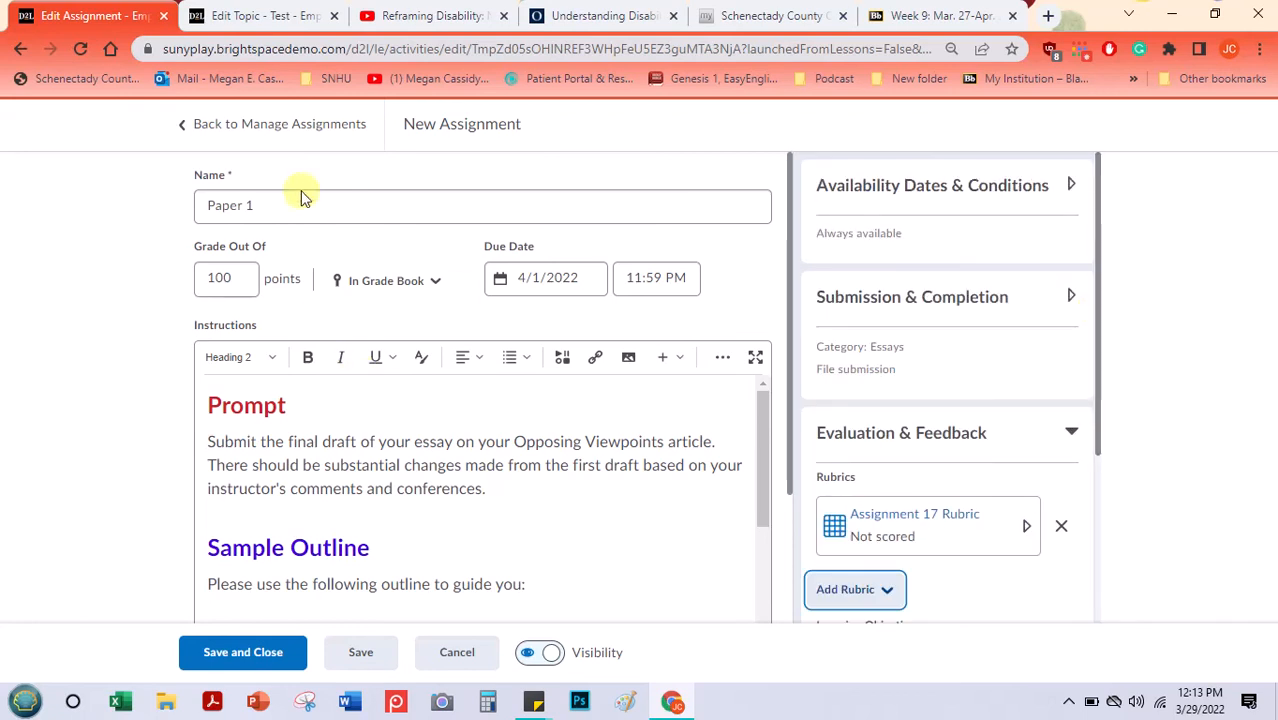
{"action": "left_click", "coordinate": [217, 655]}
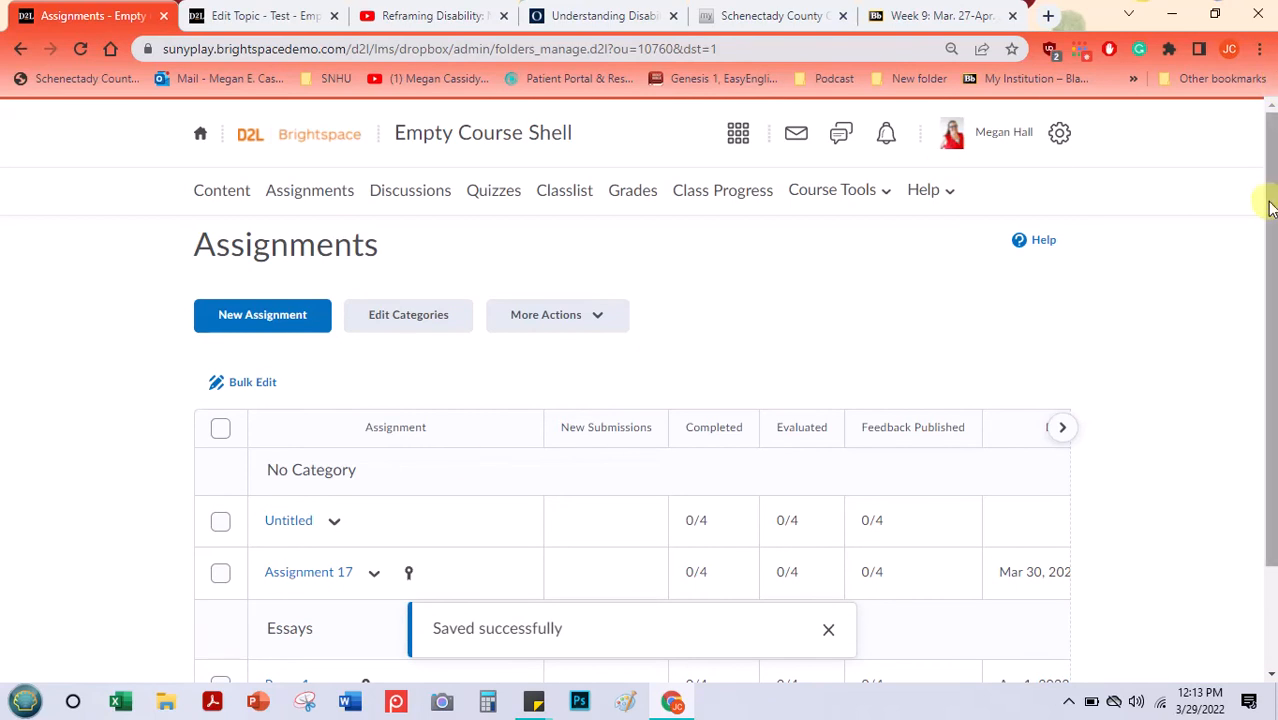
- Review the actions available for Paper 1 and open the Submission Log of Write Your First Review in the sample course
{"action": "scroll", "coordinate": [1270, 243], "scroll_direction": "down", "scroll_amount": 2}
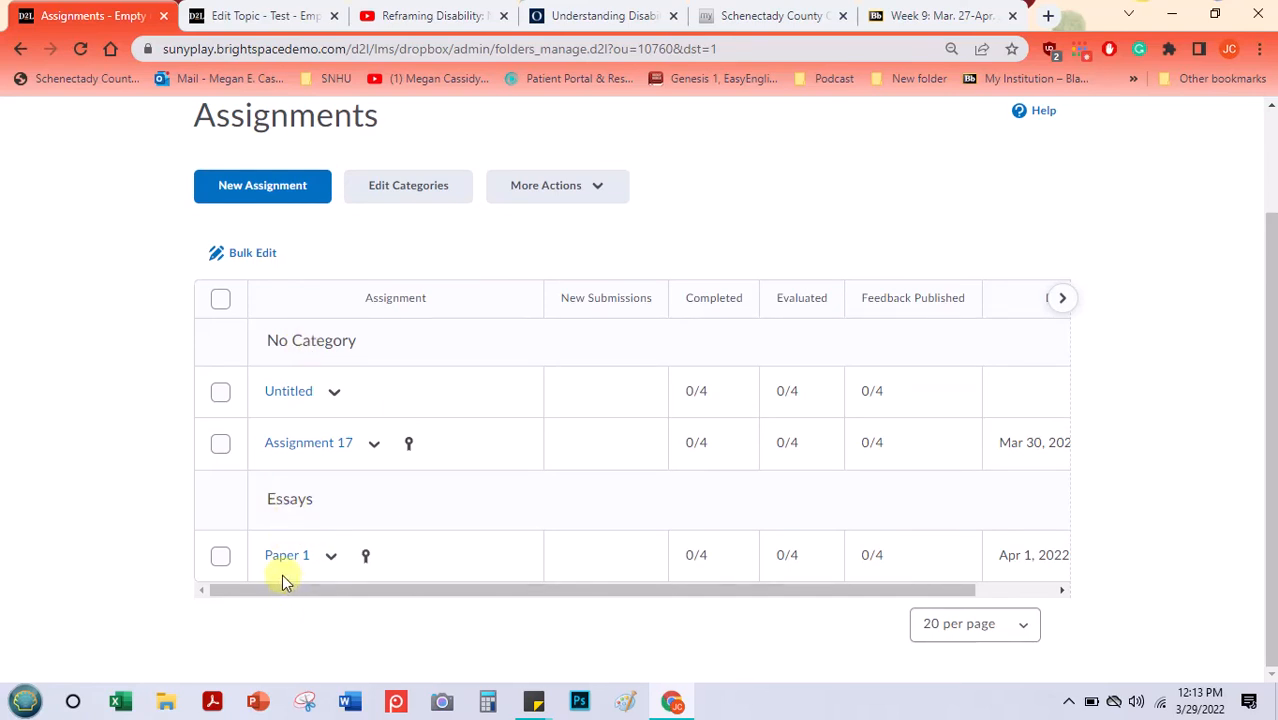
{"action": "left_click", "coordinate": [332, 561]}
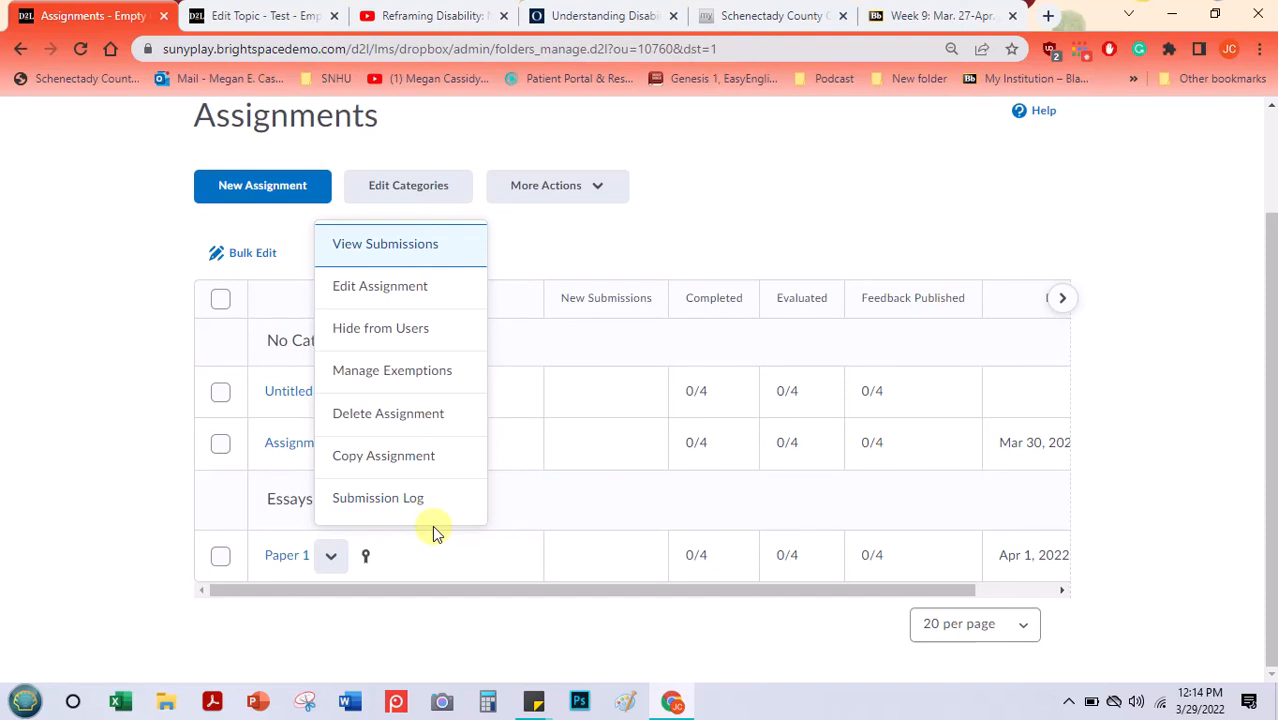
{"action": "key", "text": "ctrl+Tab"}
{"action": "mouse_move", "coordinate": [1270, 320]}
{"action": "left_mouse_down"}
{"action": "mouse_move", "coordinate": [1268, 190]}
{"action": "mouse_move", "coordinate": [1274, 308]}
{"action": "left_mouse_up"}
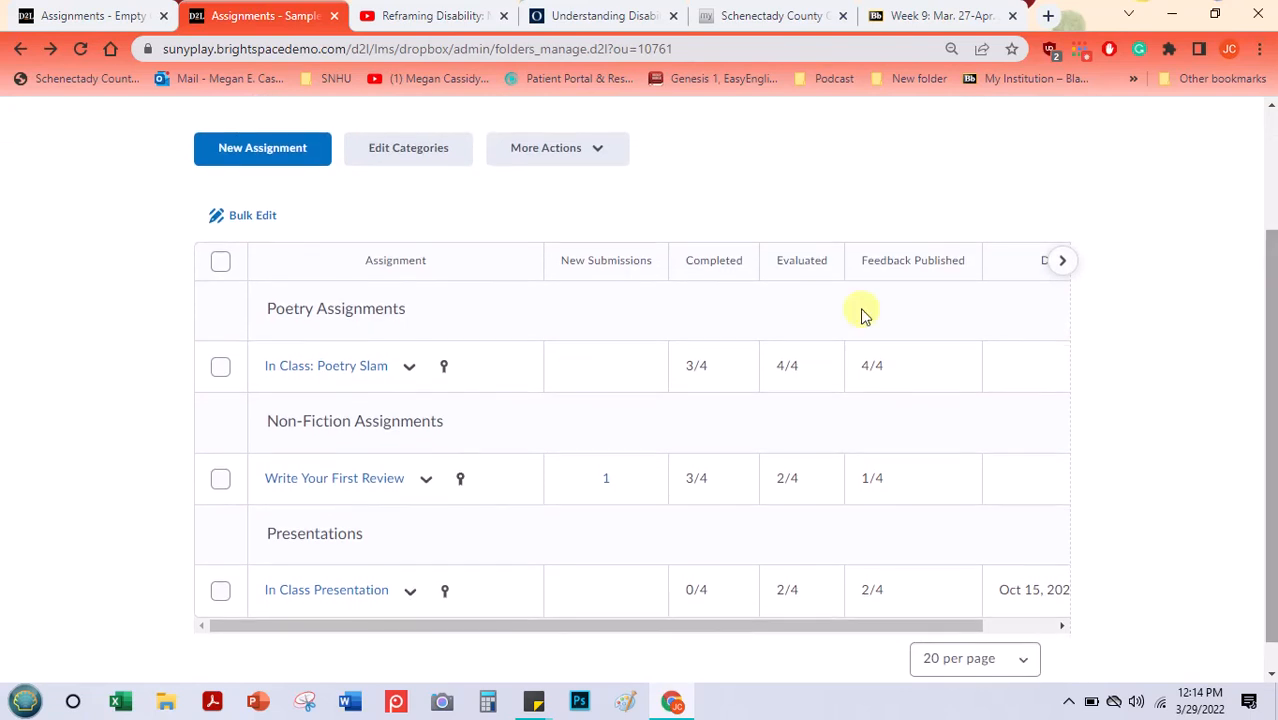
{"action": "left_click", "coordinate": [431, 487]}
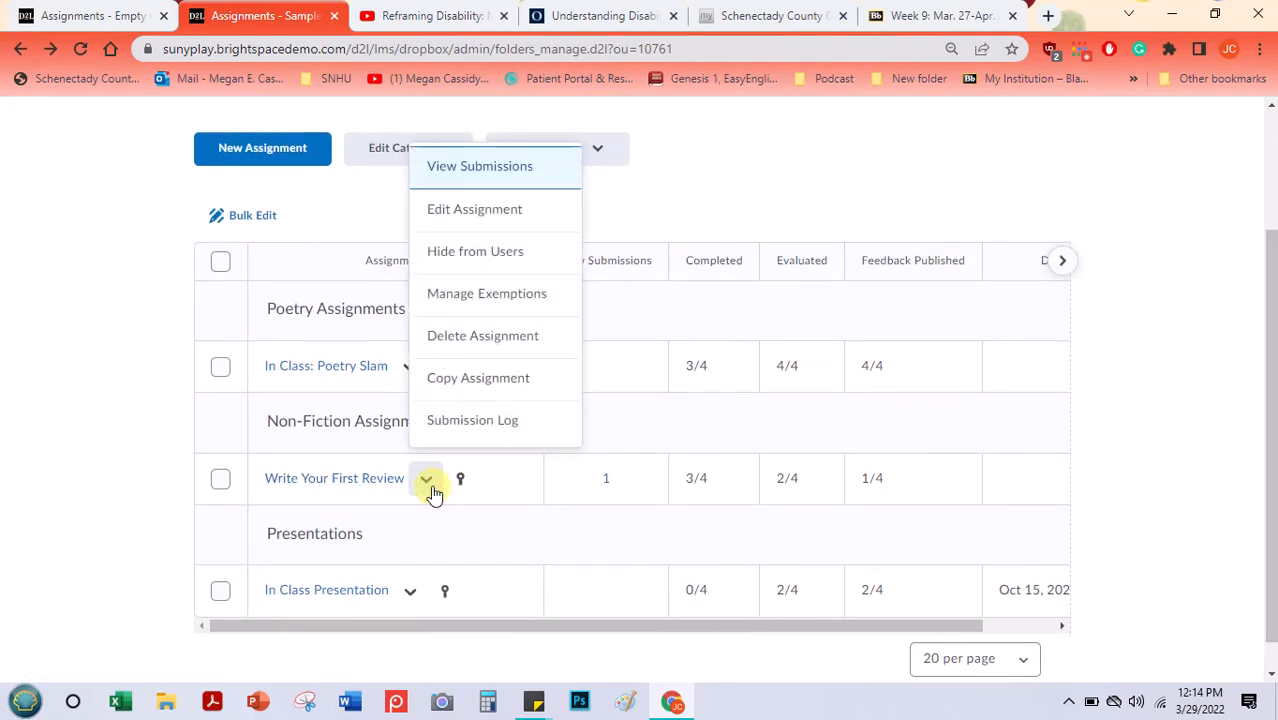
{"action": "left_click", "coordinate": [449, 426]}
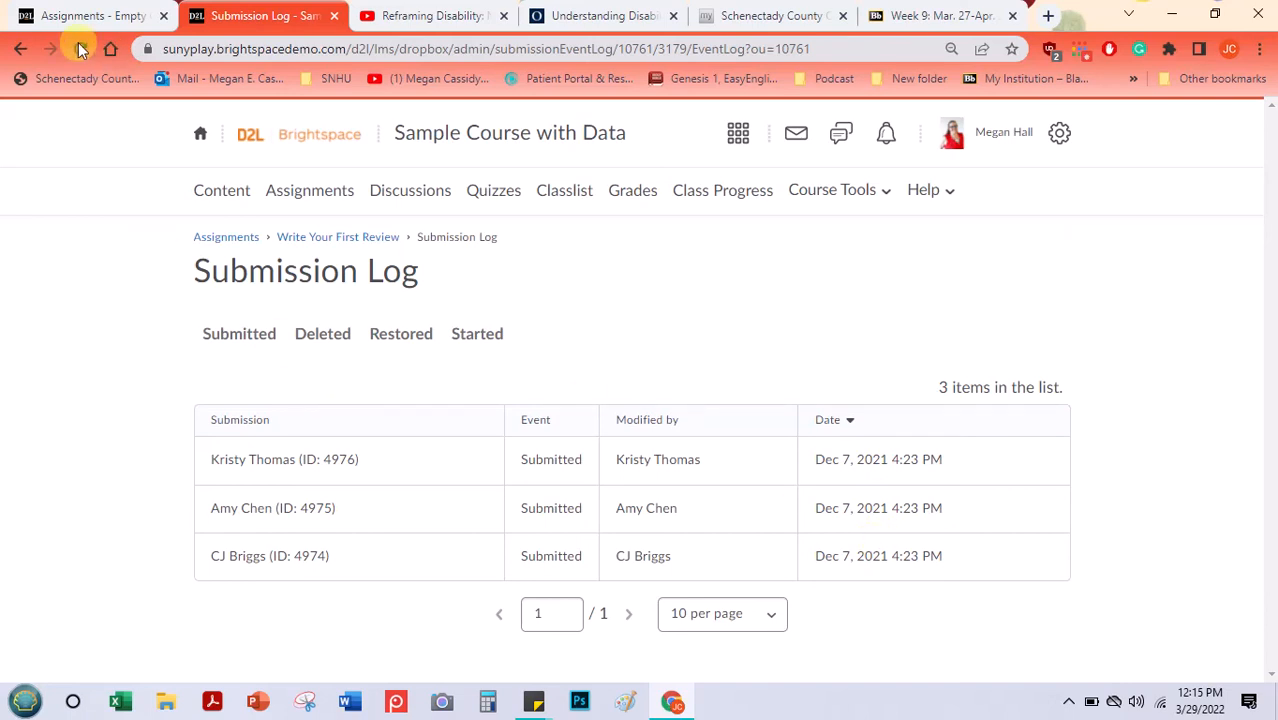
- Filter the Submission Log by Started events and return to the sample course's assignment list
{"action": "left_click", "coordinate": [466, 347]}
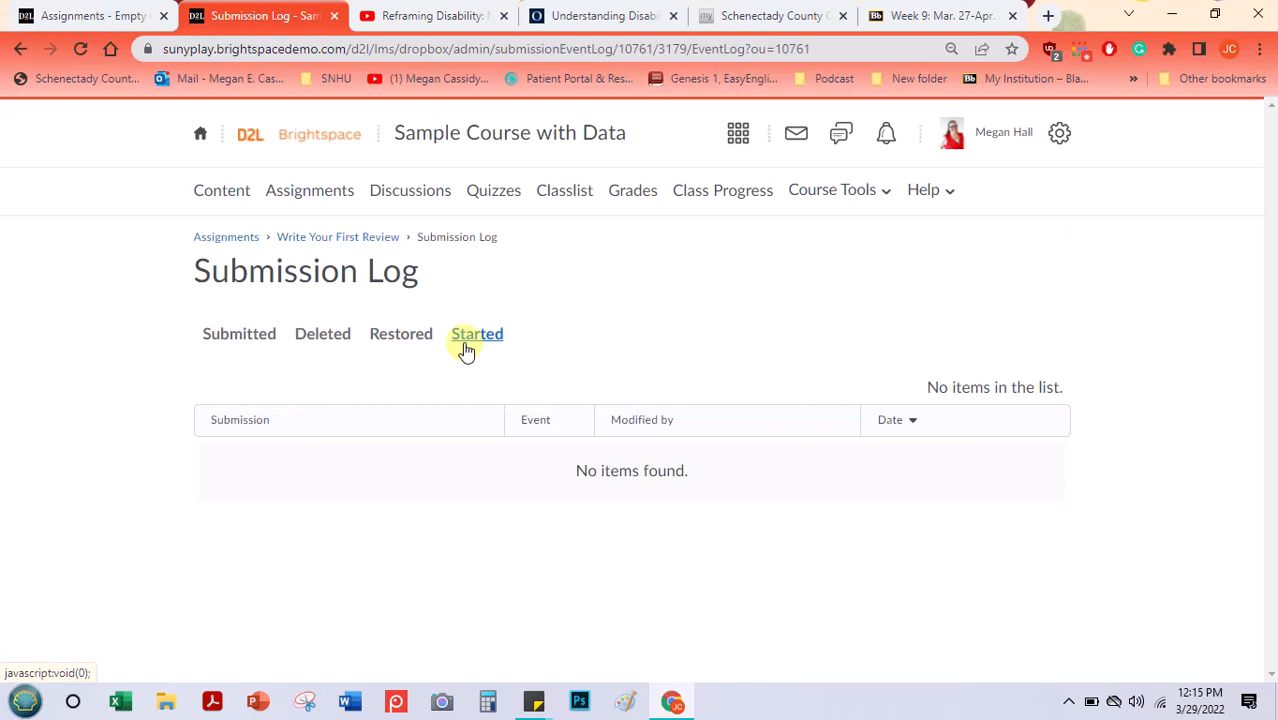
{"action": "left_click", "coordinate": [470, 338]}
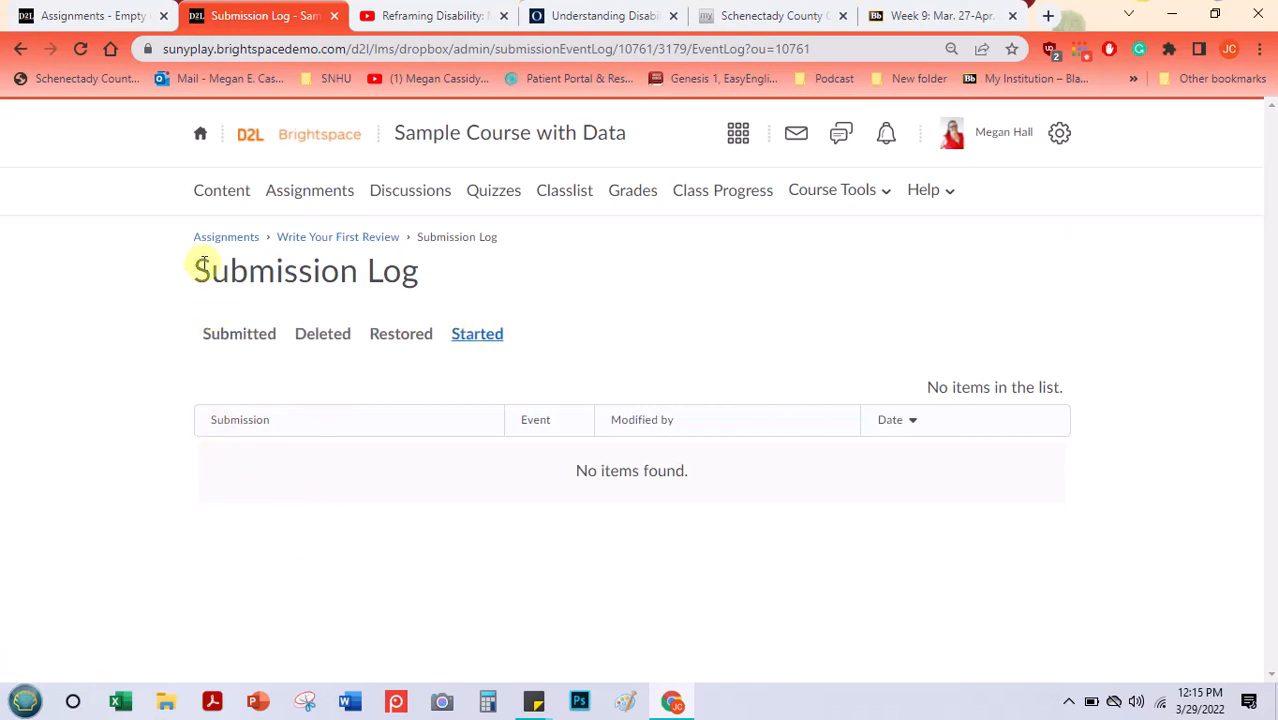
{"action": "left_click", "coordinate": [20, 49]}
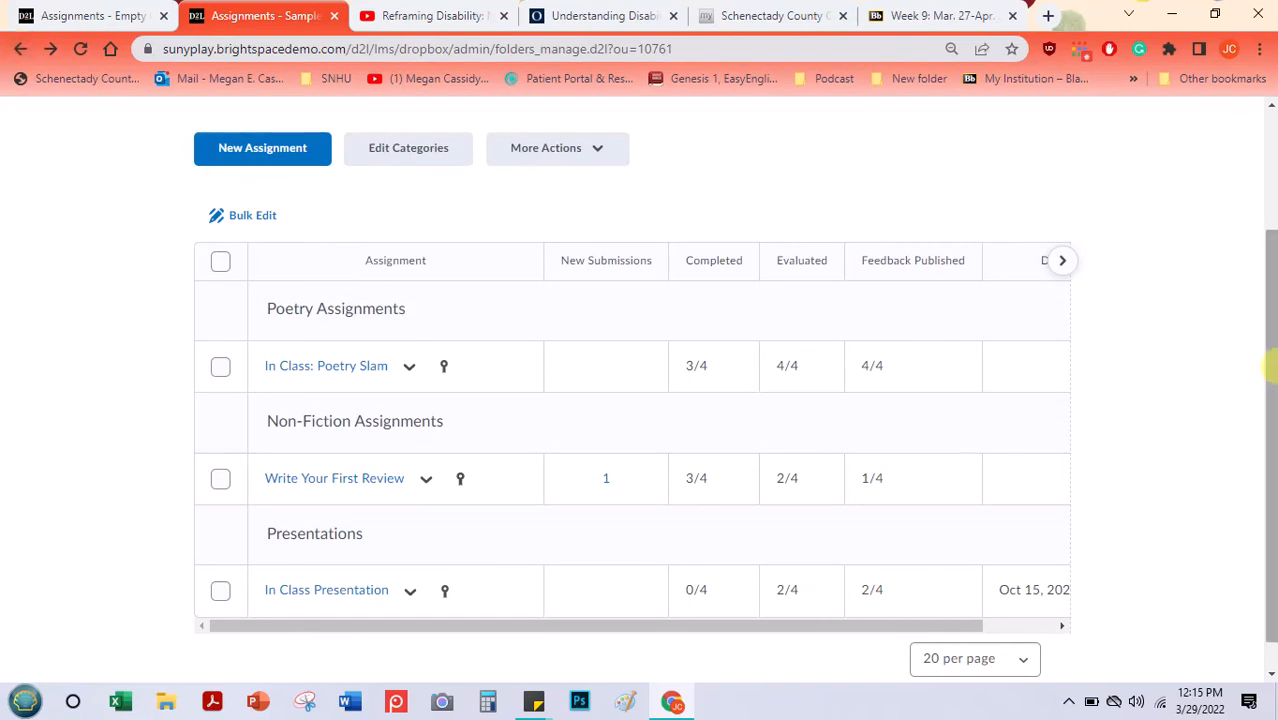
- View the In Class: Poetry Slam submissions, open an email to users without submissions, and close it unsent
{"action": "scroll", "coordinate": [1268, 372], "scroll_direction": "up", "scroll_amount": 1}
{"action": "left_click", "coordinate": [220, 453]}
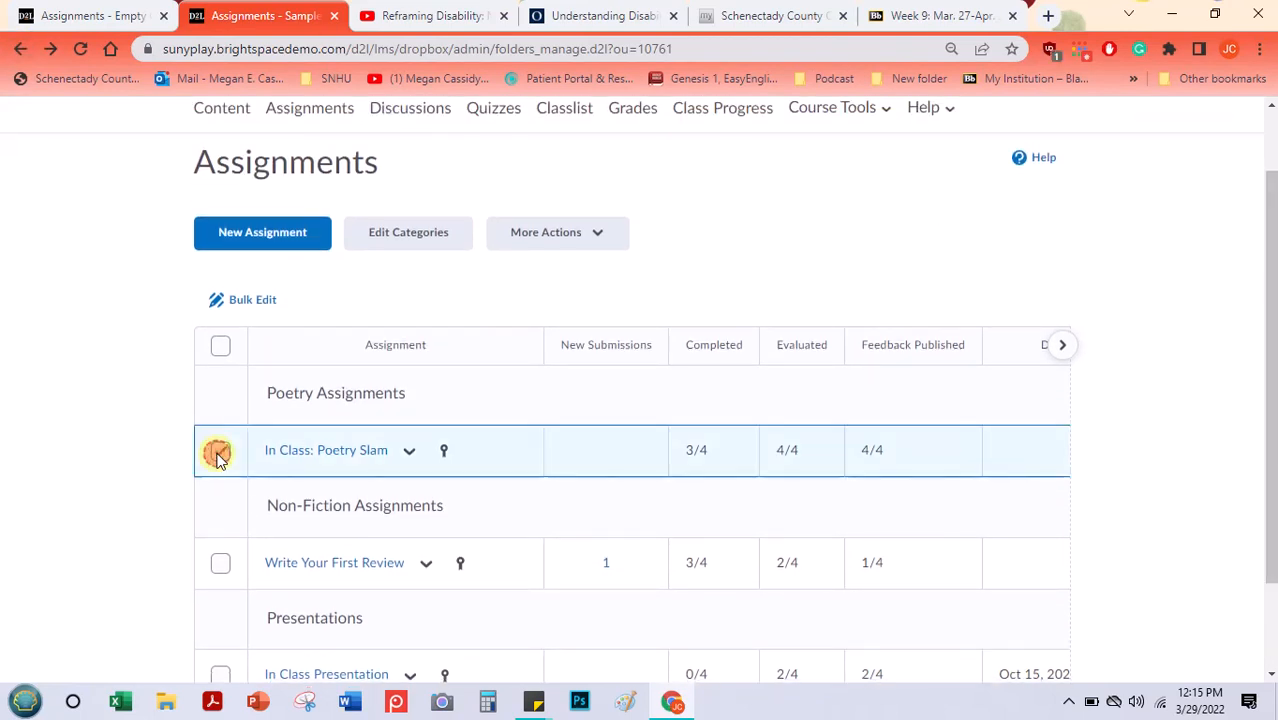
{"action": "left_click", "coordinate": [608, 236]}
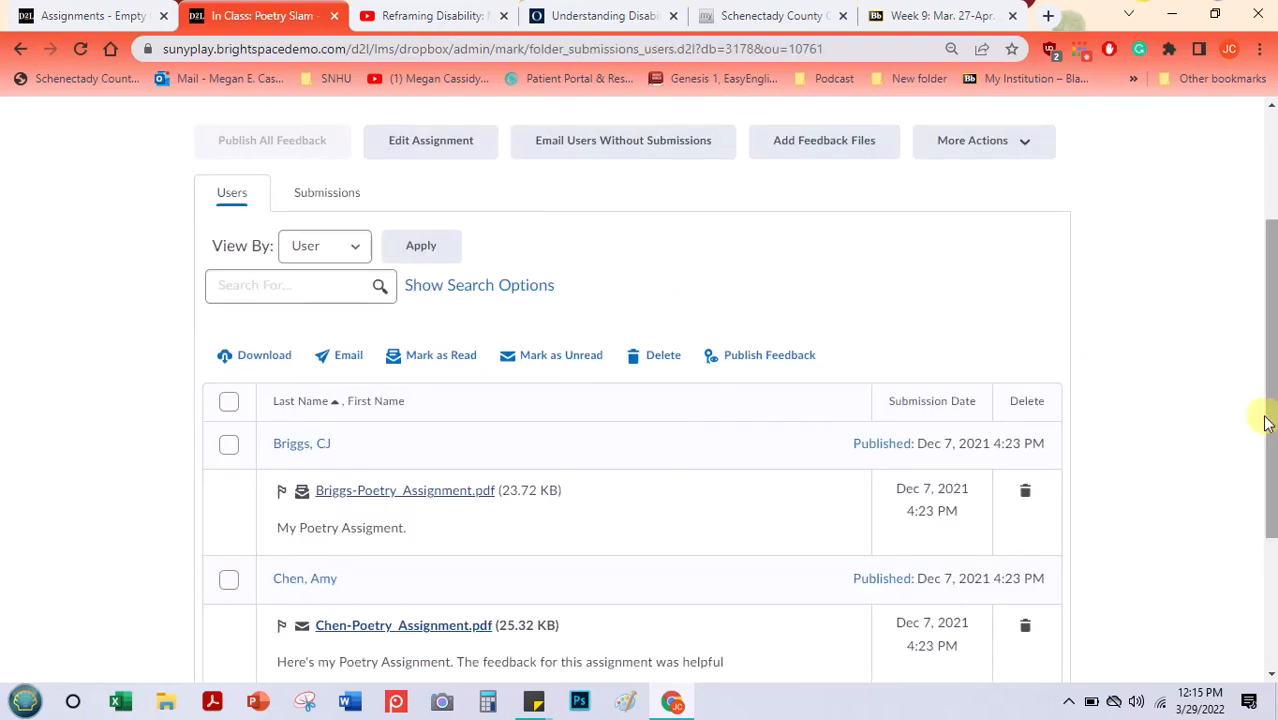
{"action": "left_click_drag", "start_coordinate": [1268, 422], "coordinate": [1274, 327]}
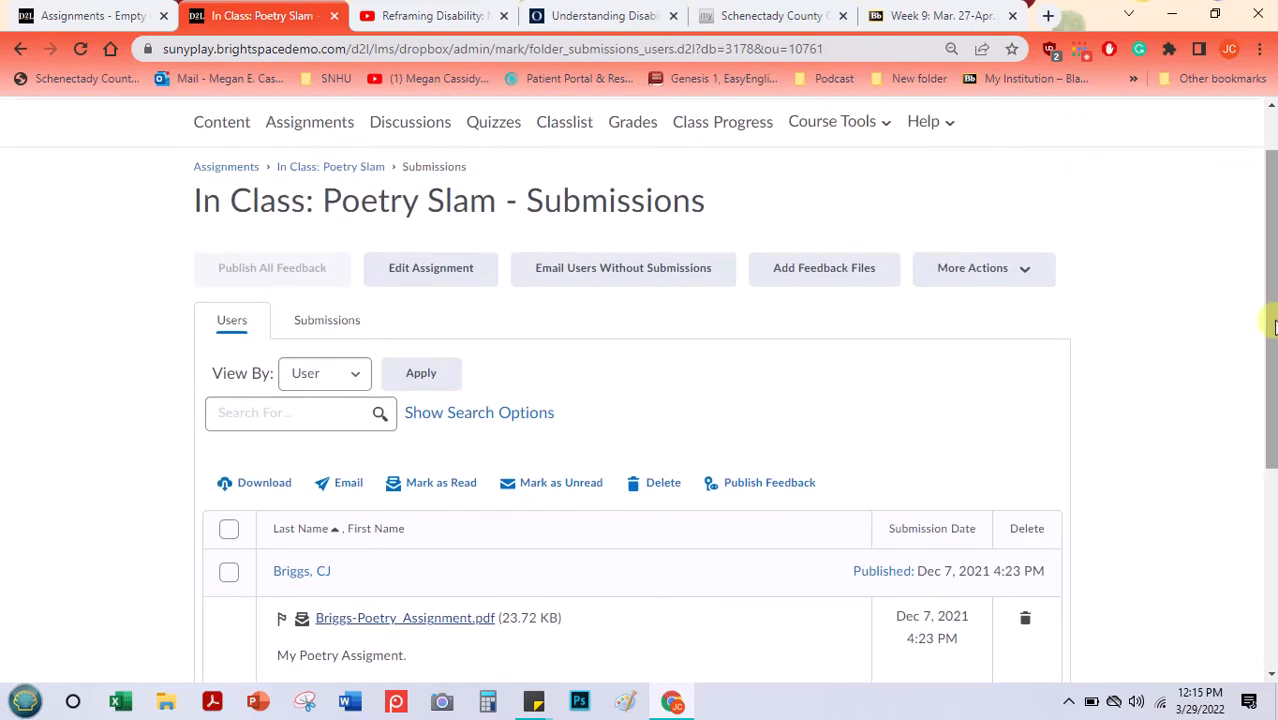
{"action": "left_click", "coordinate": [620, 270]}
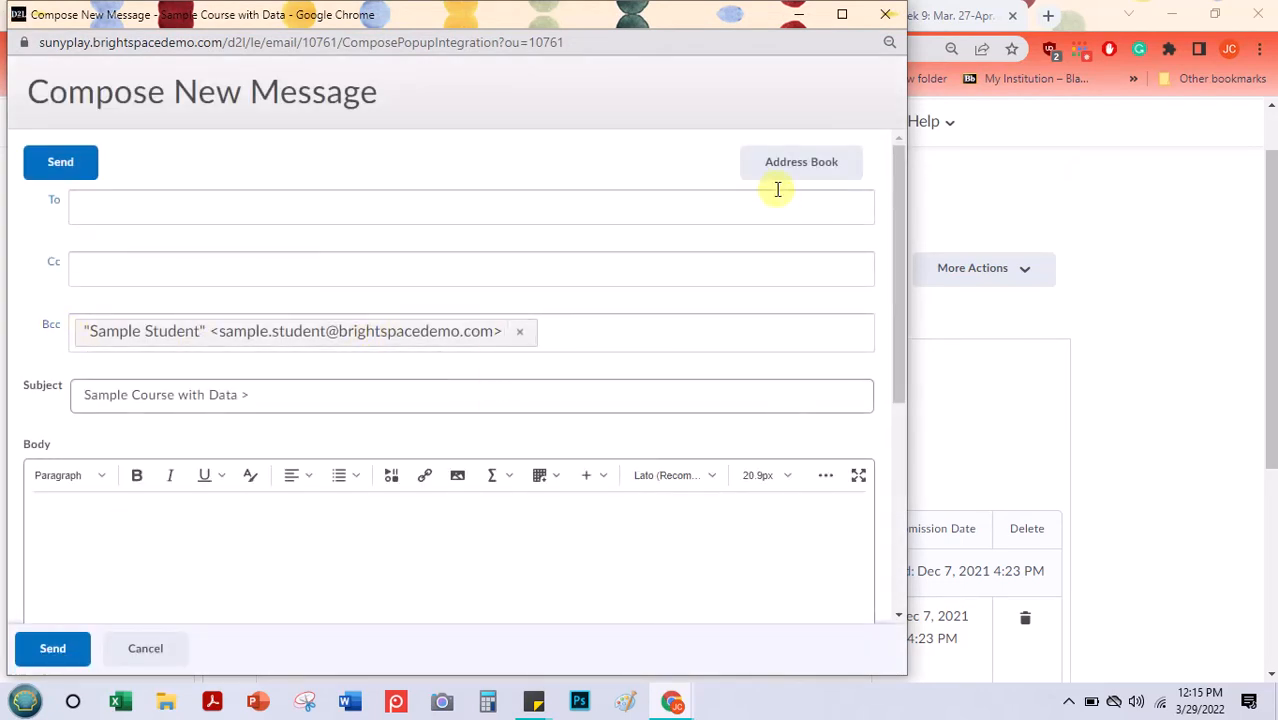
{"action": "left_click", "coordinate": [890, 14]}
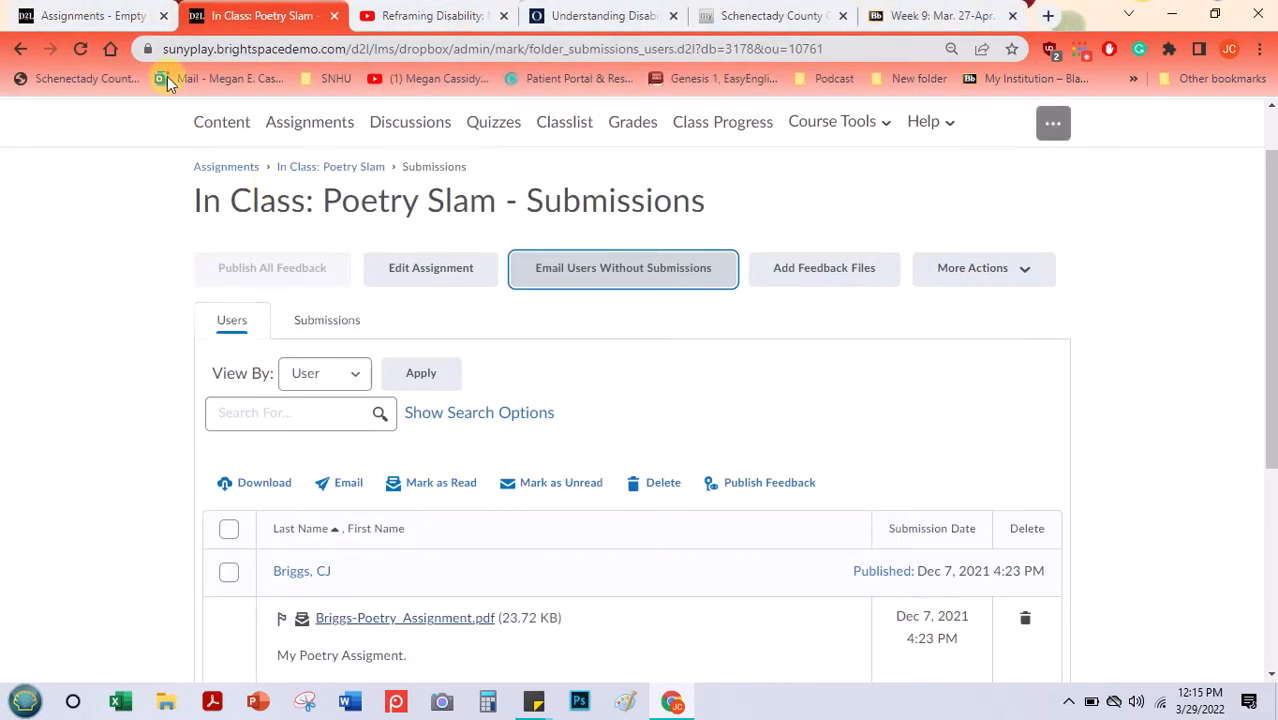
- Return to the Empty Course Shell's assignment list and dismiss Paper 1's open list of actions
{"action": "left_click", "coordinate": [78, 16]}
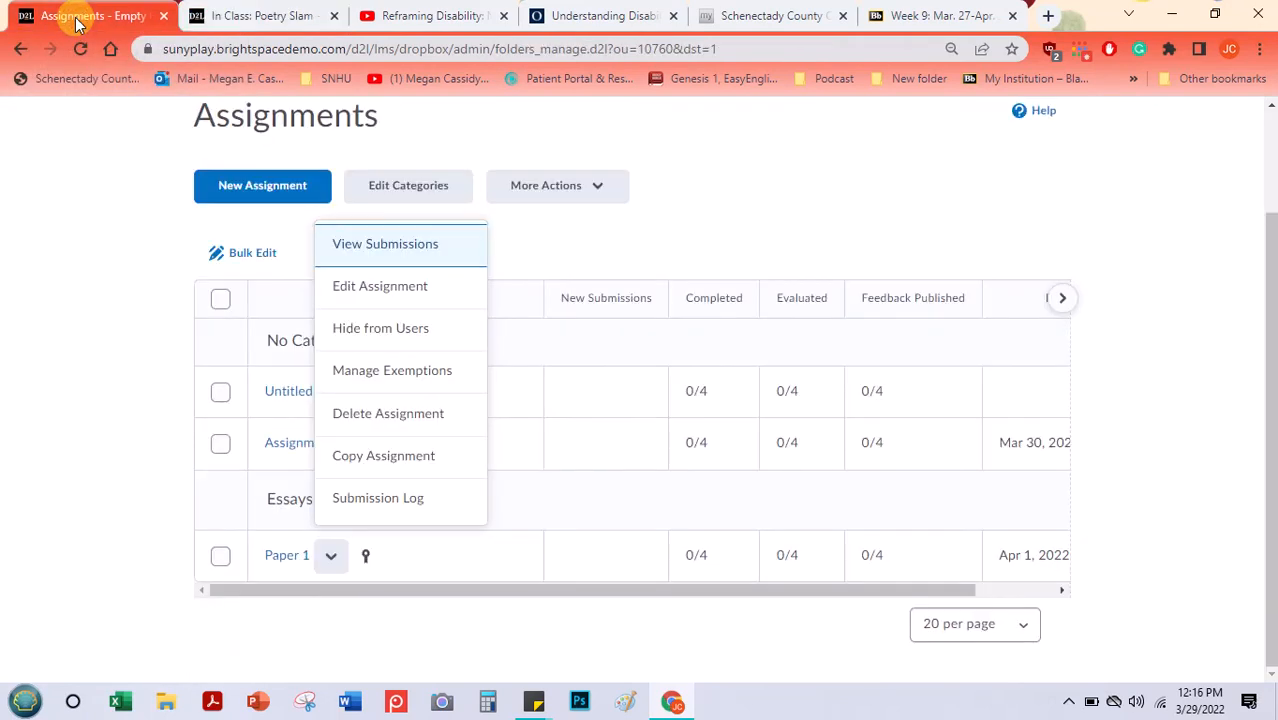
{"action": "left_click", "coordinate": [76, 386]}
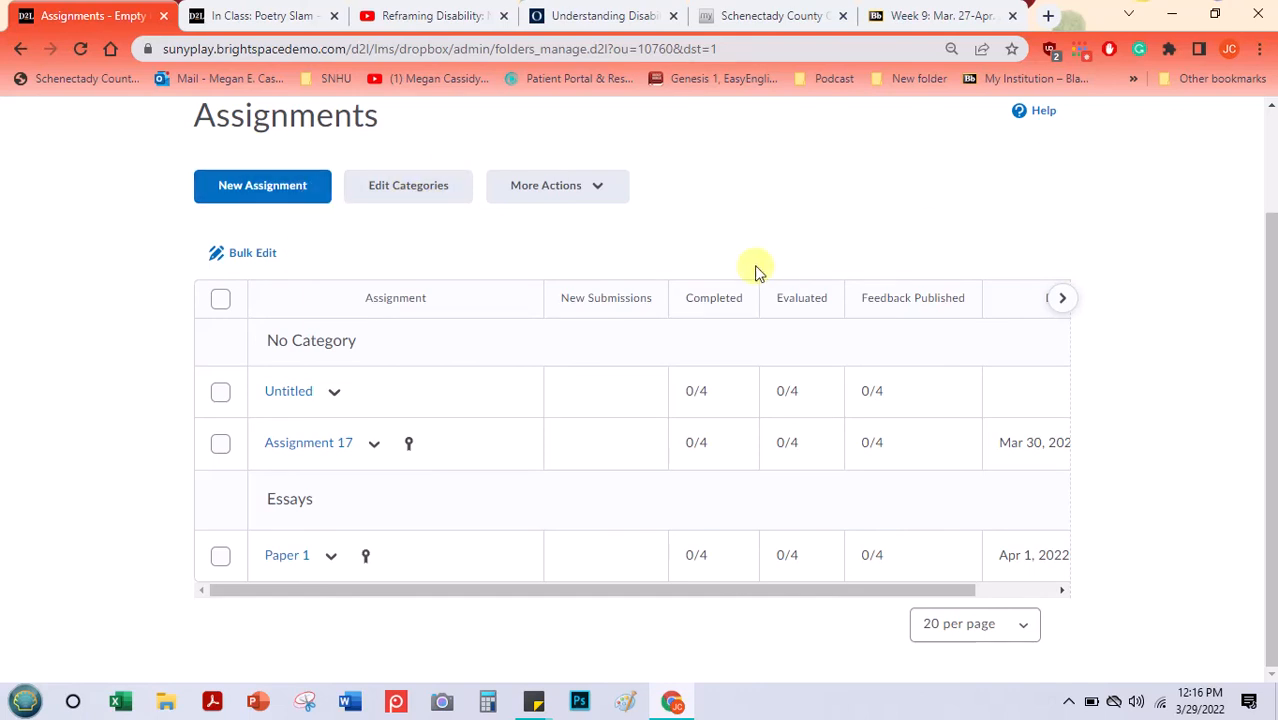
{"action": "left_click", "coordinate": [1271, 242]}
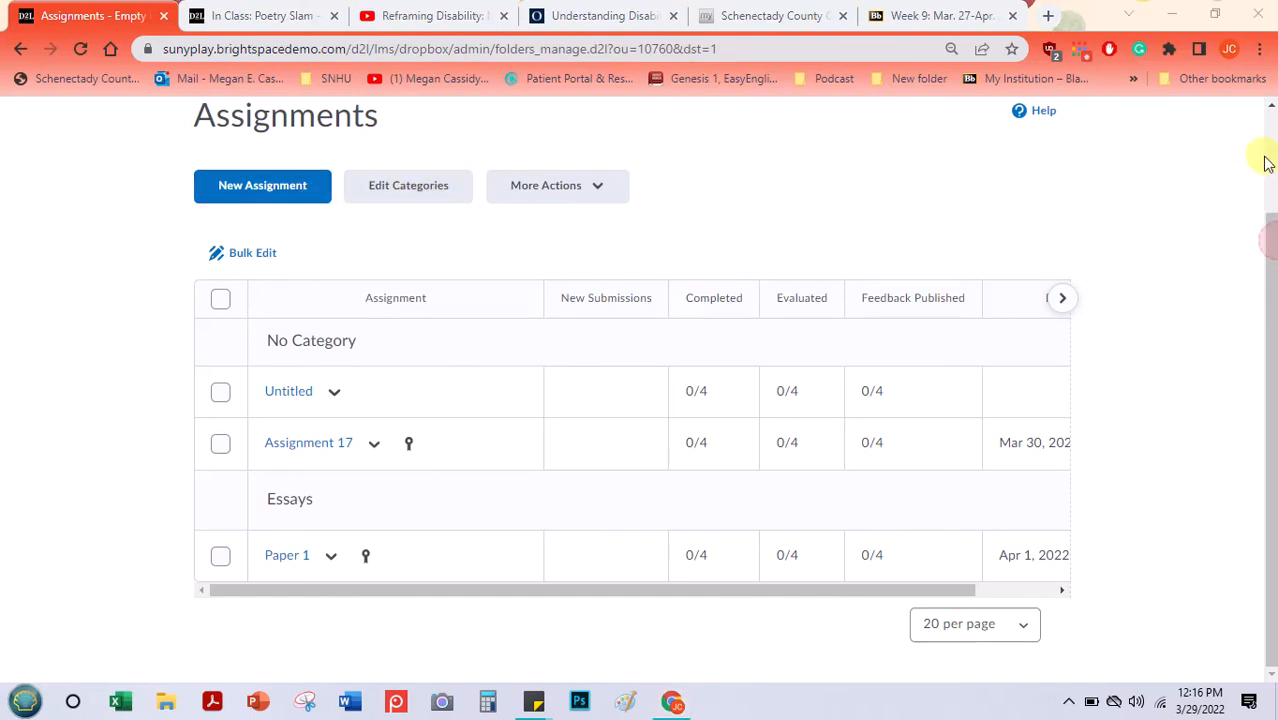
{"action": "left_click_drag", "start_coordinate": [1271, 224], "coordinate": [1273, 84]}
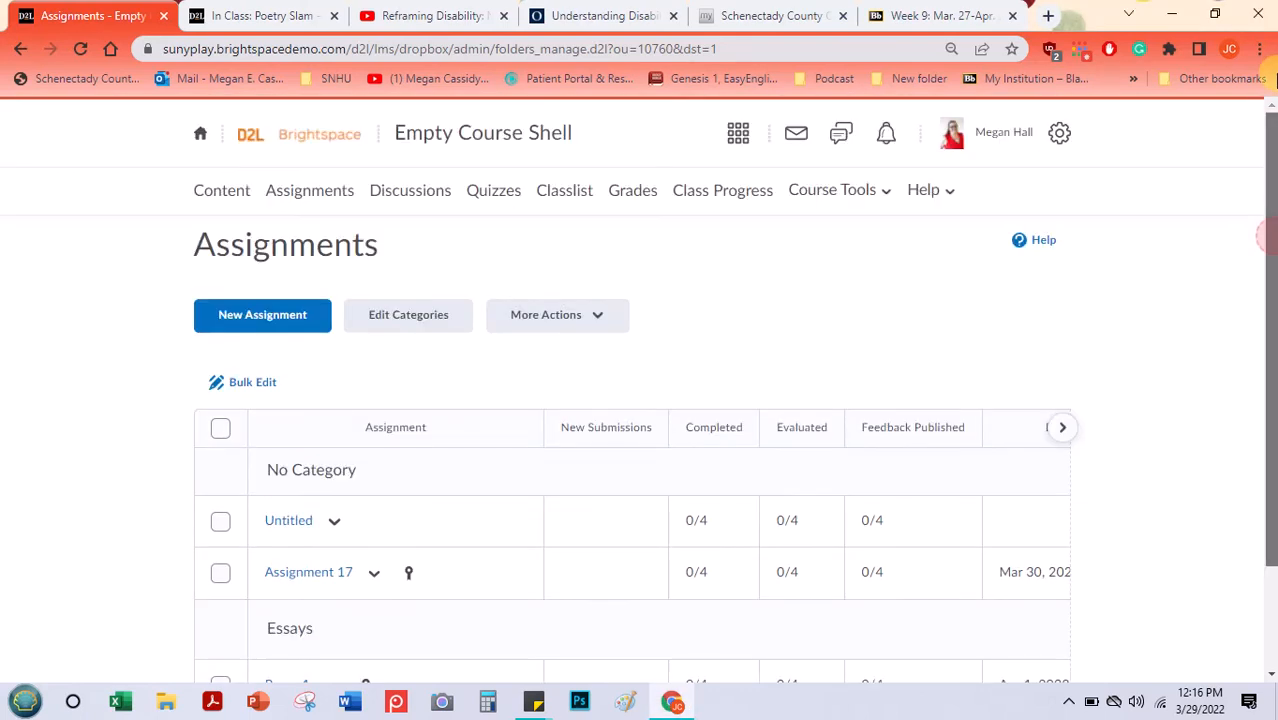
- Open the Course Schedule in the Empty Course Shell's content and examine the Assignment 17 entry due March 30
{"action": "left_click", "coordinate": [222, 192]}
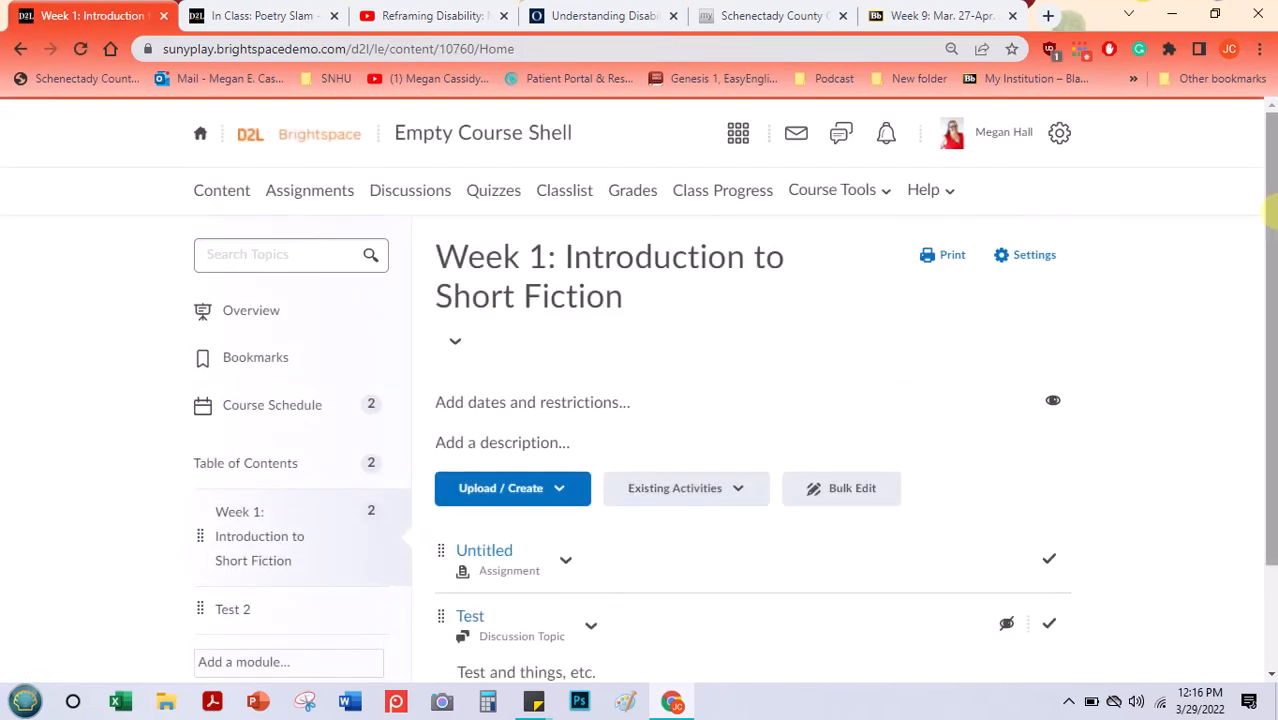
{"action": "scroll", "coordinate": [1262, 340], "scroll_direction": "down", "scroll_amount": 2}
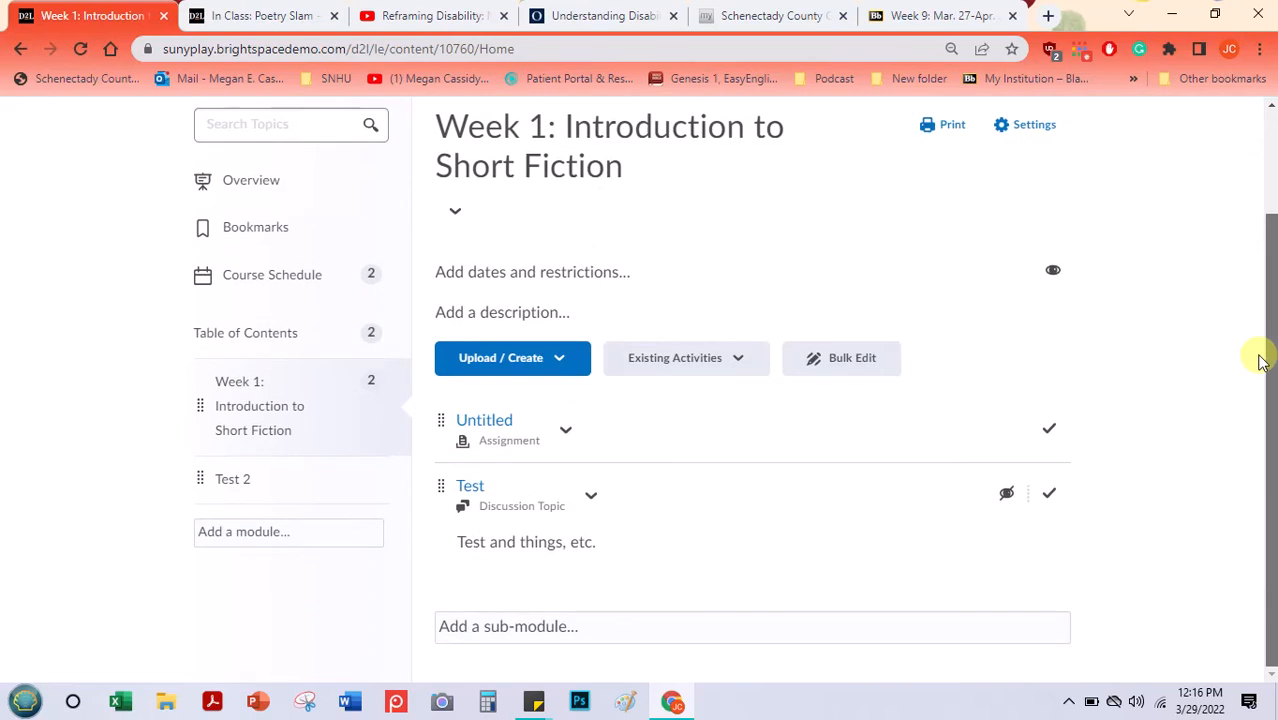
{"action": "left_click", "coordinate": [259, 278]}
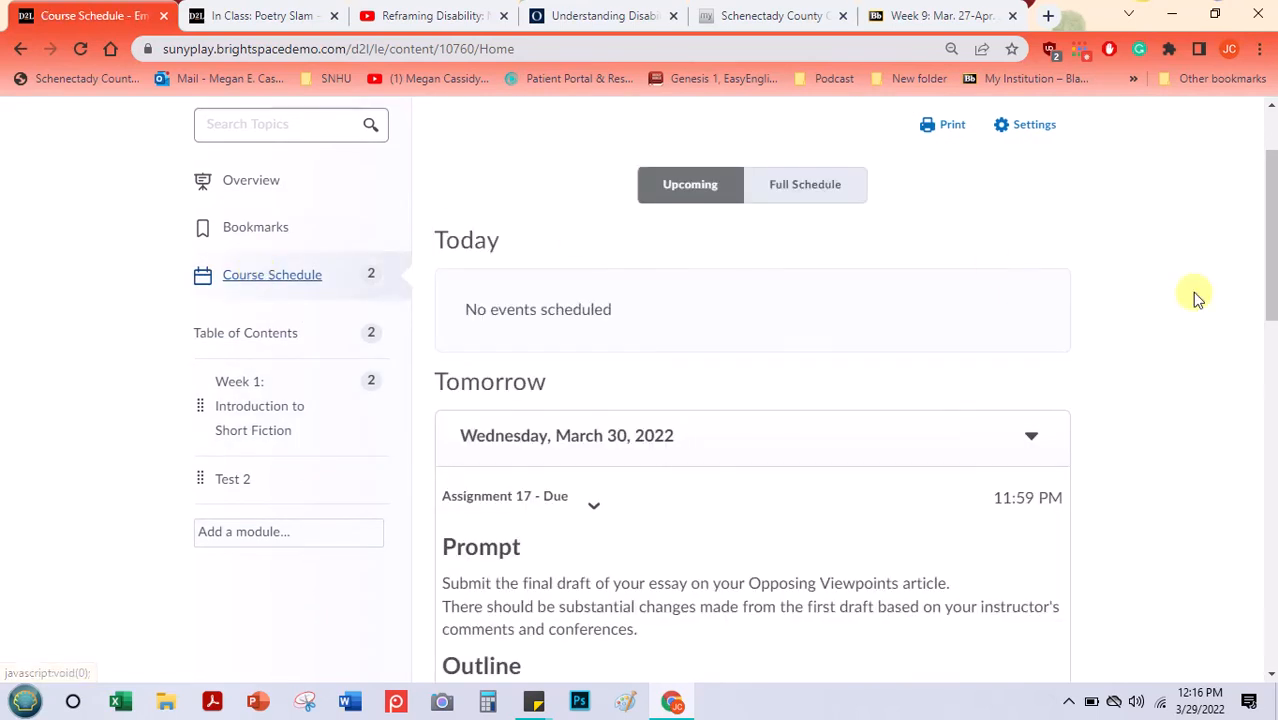
{"action": "scroll", "coordinate": [1265, 245], "scroll_direction": "down", "scroll_amount": 4}
{"action": "scroll", "coordinate": [1259, 340], "scroll_direction": "down", "scroll_amount": 1}
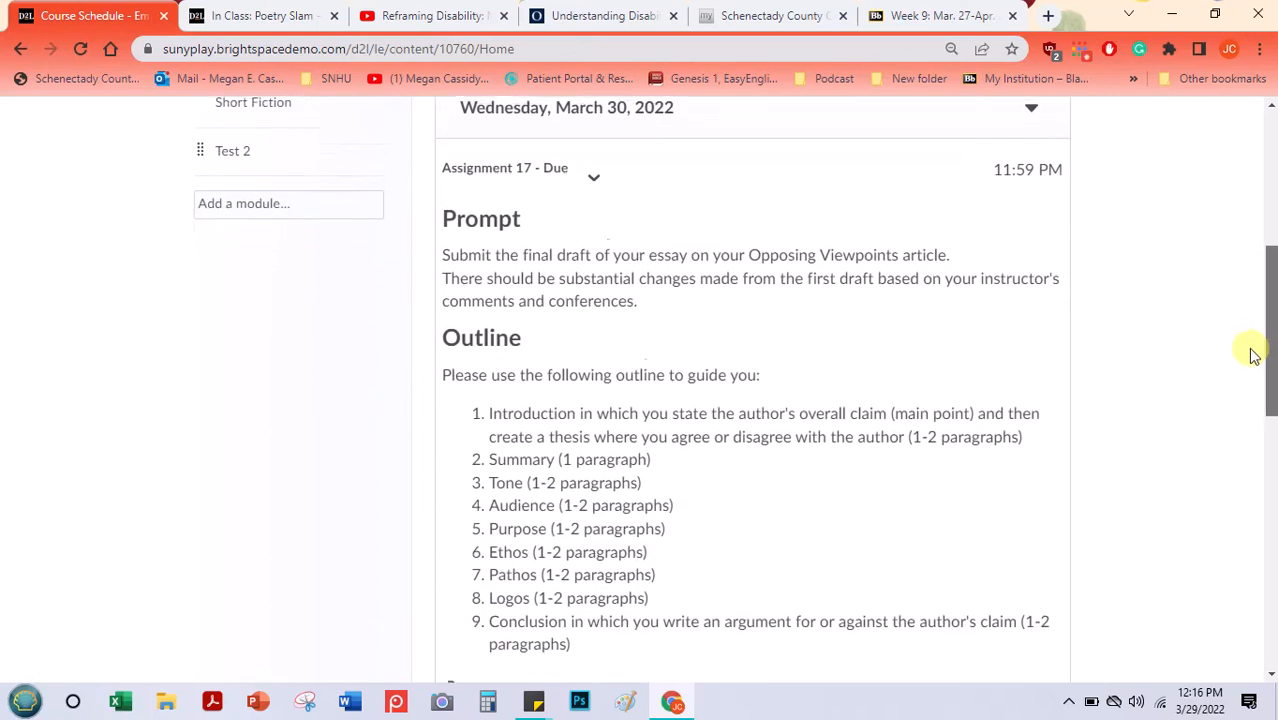
{"action": "scroll", "coordinate": [1253, 358], "scroll_direction": "down", "scroll_amount": 3}
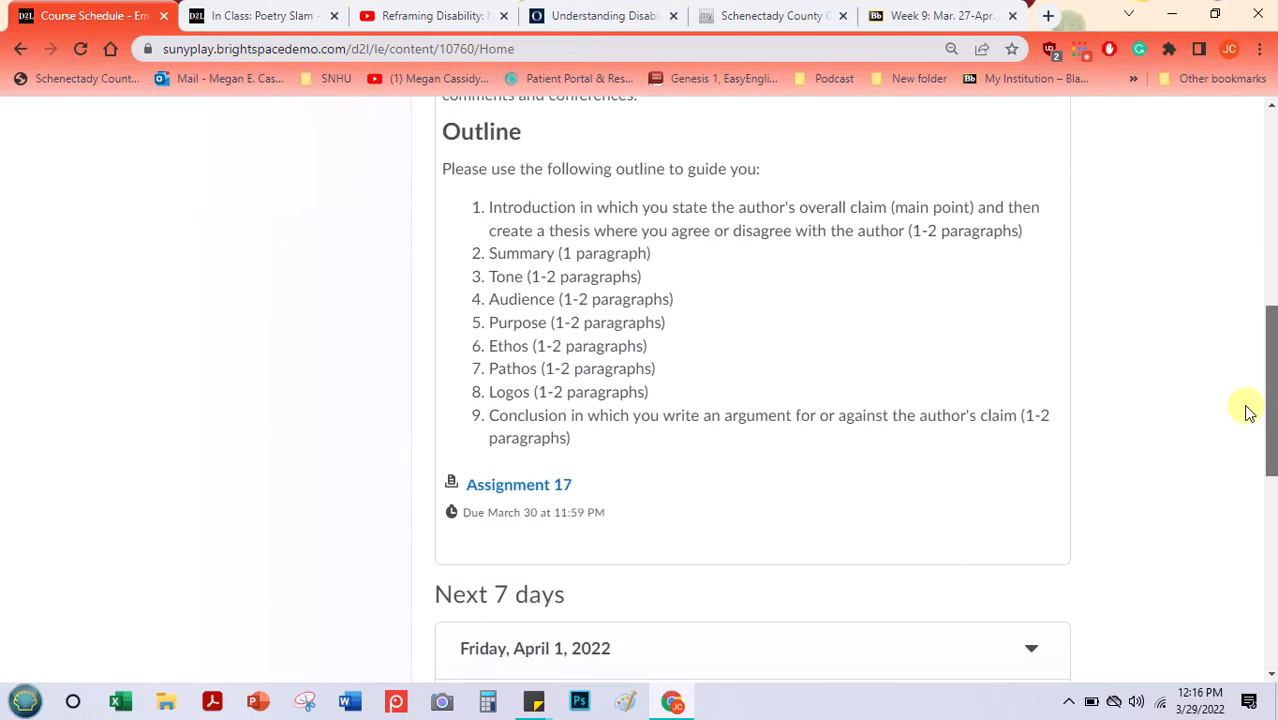
{"action": "scroll", "coordinate": [1249, 360], "scroll_direction": "up", "scroll_amount": 3}
{"action": "scroll", "coordinate": [1248, 350], "scroll_direction": "up", "scroll_amount": 2}
{"action": "mouse_move", "coordinate": [1266, 332]}
{"action": "left_mouse_down"}
{"action": "mouse_move", "coordinate": [1264, 547]}
{"action": "mouse_move", "coordinate": [1248, 590]}
{"action": "mouse_move", "coordinate": [1246, 438]}
{"action": "mouse_move", "coordinate": [1270, 325]}
{"action": "mouse_move", "coordinate": [1270, 346]}
{"action": "left_mouse_up"}
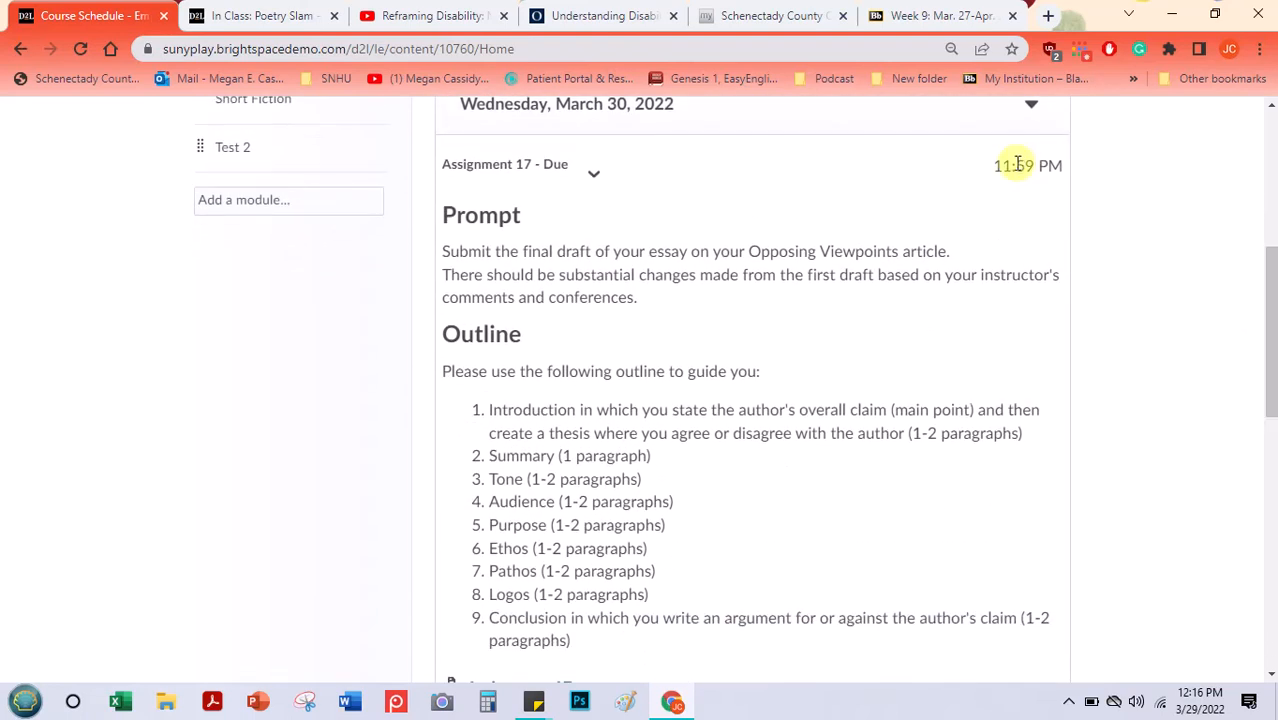
- Check the event actions available for Assignment 17, and look over the schedule down to the Paper 1 entry on April 1
{"action": "left_click", "coordinate": [594, 174]}
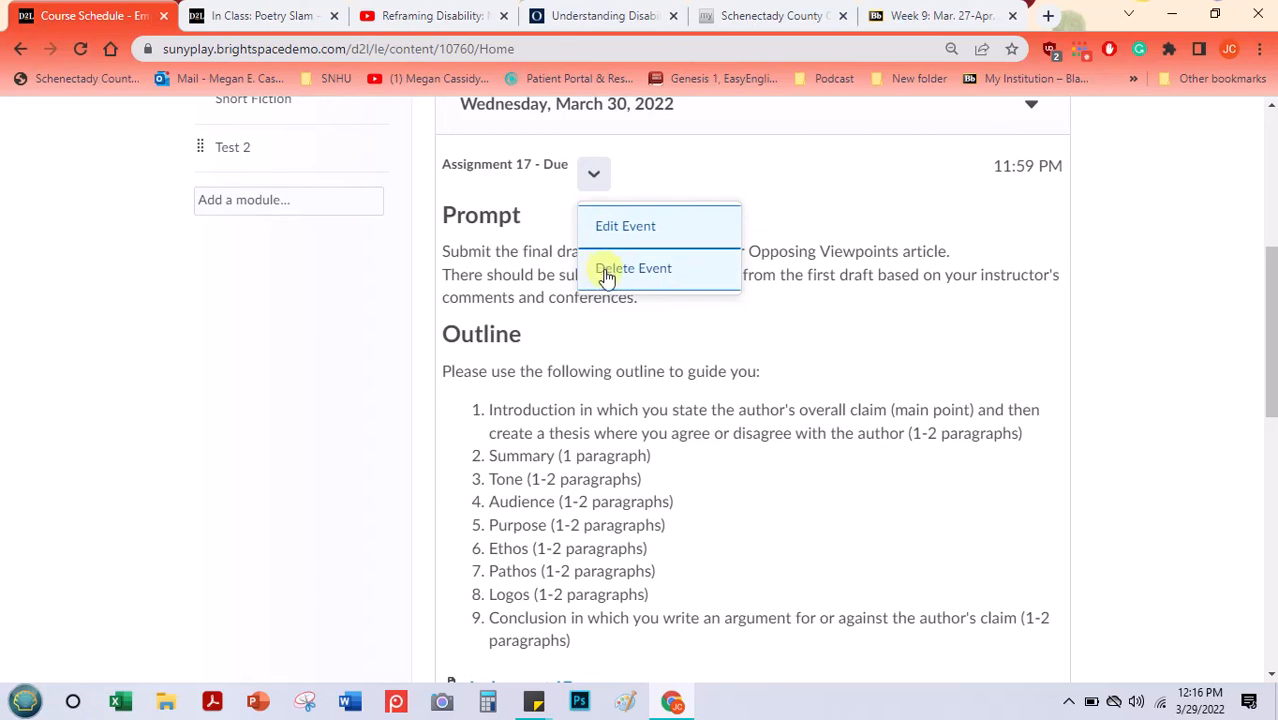
{"action": "left_click", "coordinate": [822, 293]}
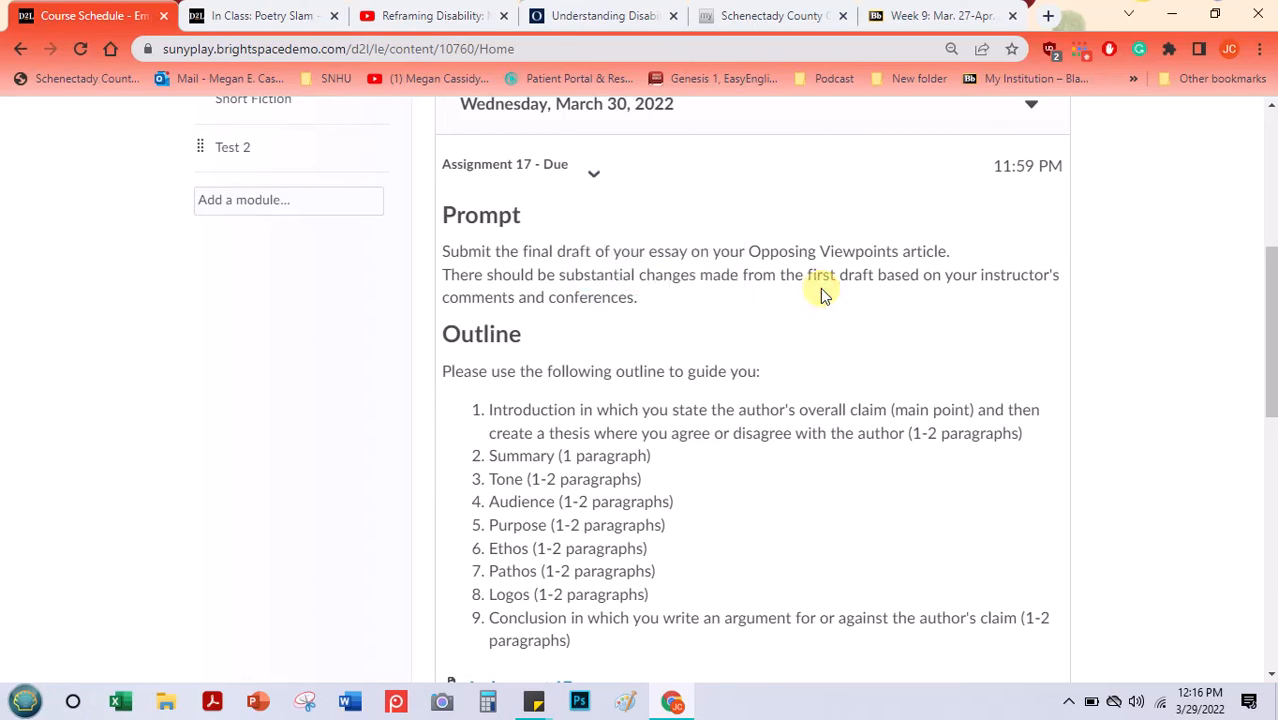
{"action": "left_click_drag", "start_coordinate": [1270, 272], "coordinate": [1270, 175]}
{"action": "scroll", "coordinate": [1272, 270], "scroll_direction": "down", "scroll_amount": 2}
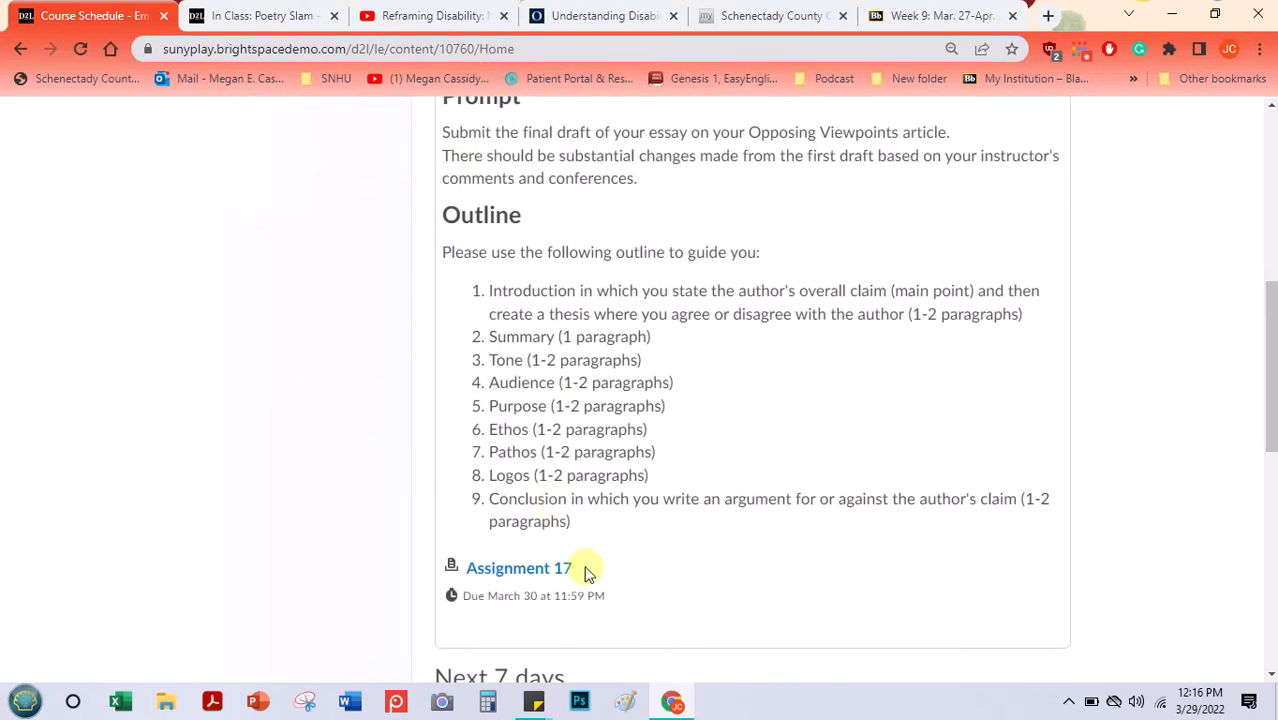
{"action": "left_click_drag", "start_coordinate": [1271, 388], "coordinate": [1272, 455]}
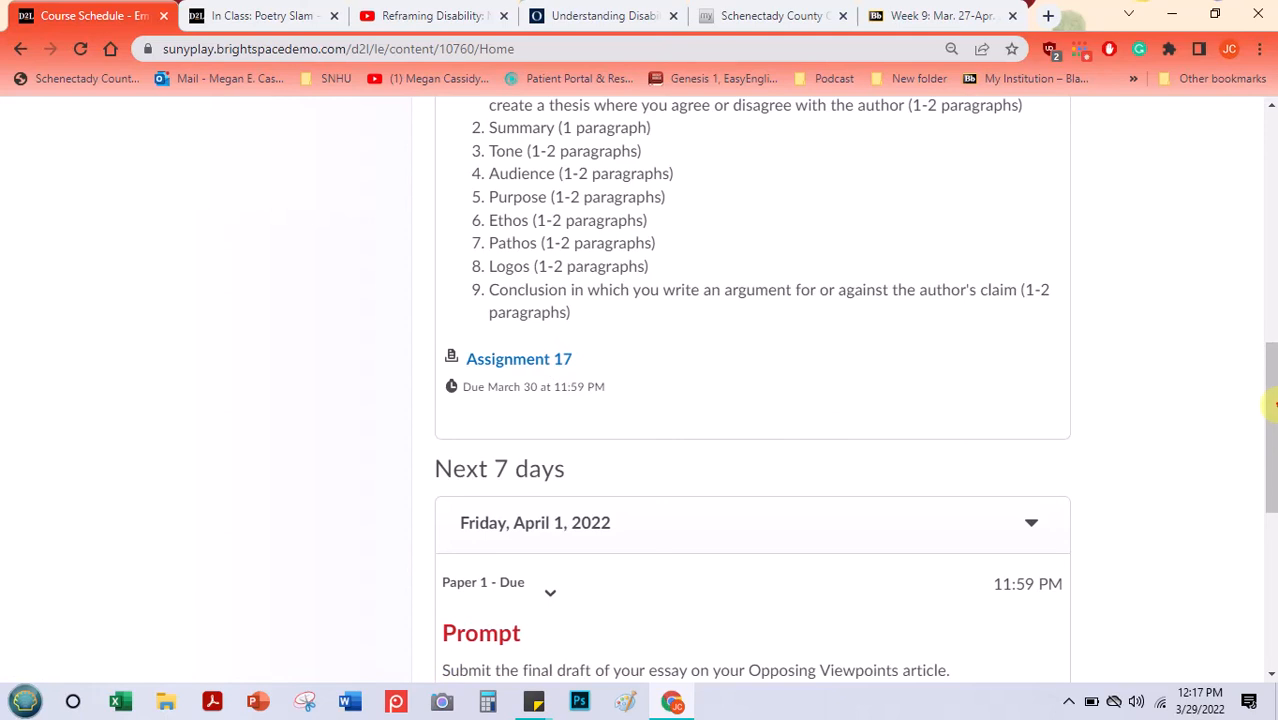
{"action": "left_click_drag", "start_coordinate": [1272, 471], "coordinate": [1270, 304]}
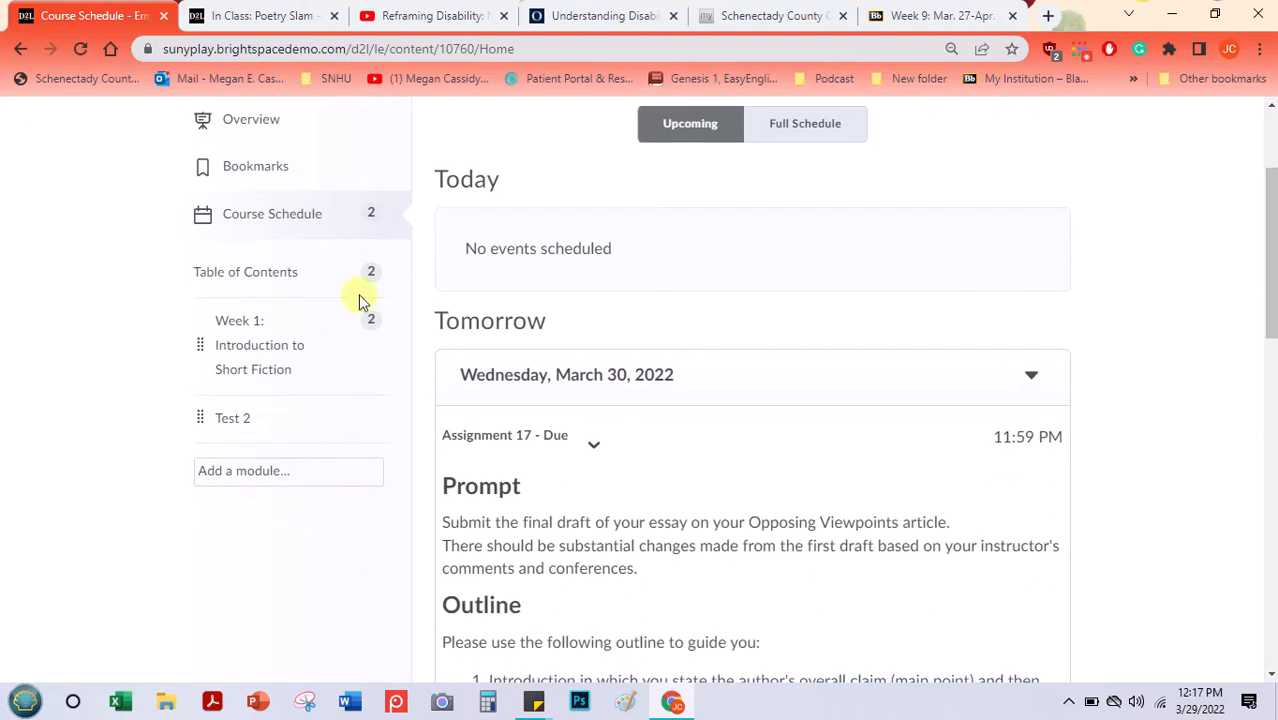
- Add the existing Paper 1 assignment to the Test 2 module and look over how it displays there
{"action": "left_click", "coordinate": [236, 424]}
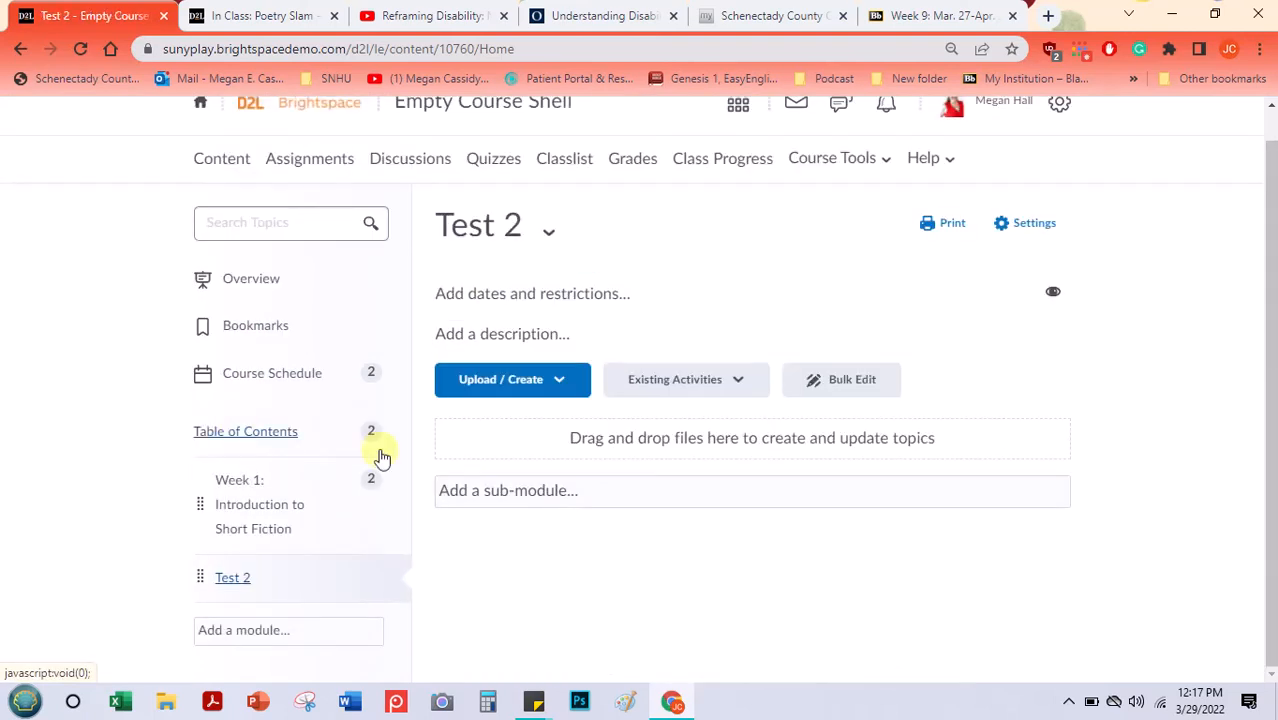
{"action": "left_click", "coordinate": [557, 387]}
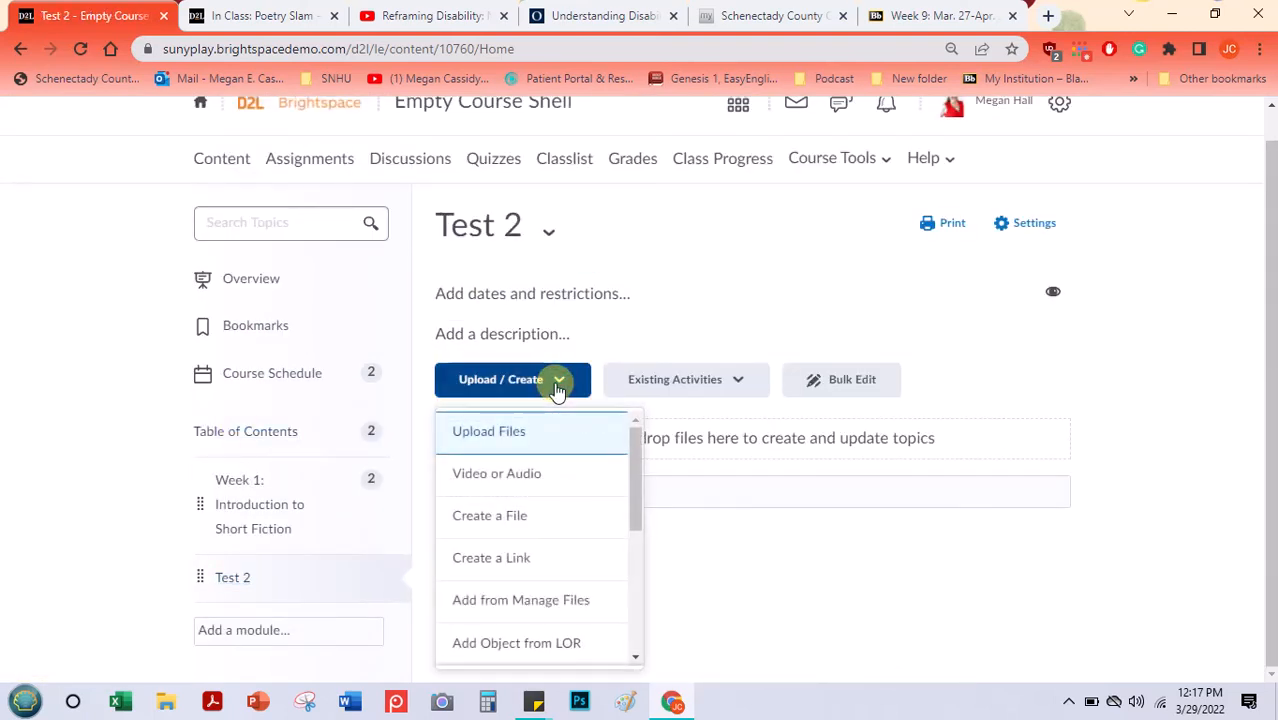
{"action": "left_click", "coordinate": [670, 395]}
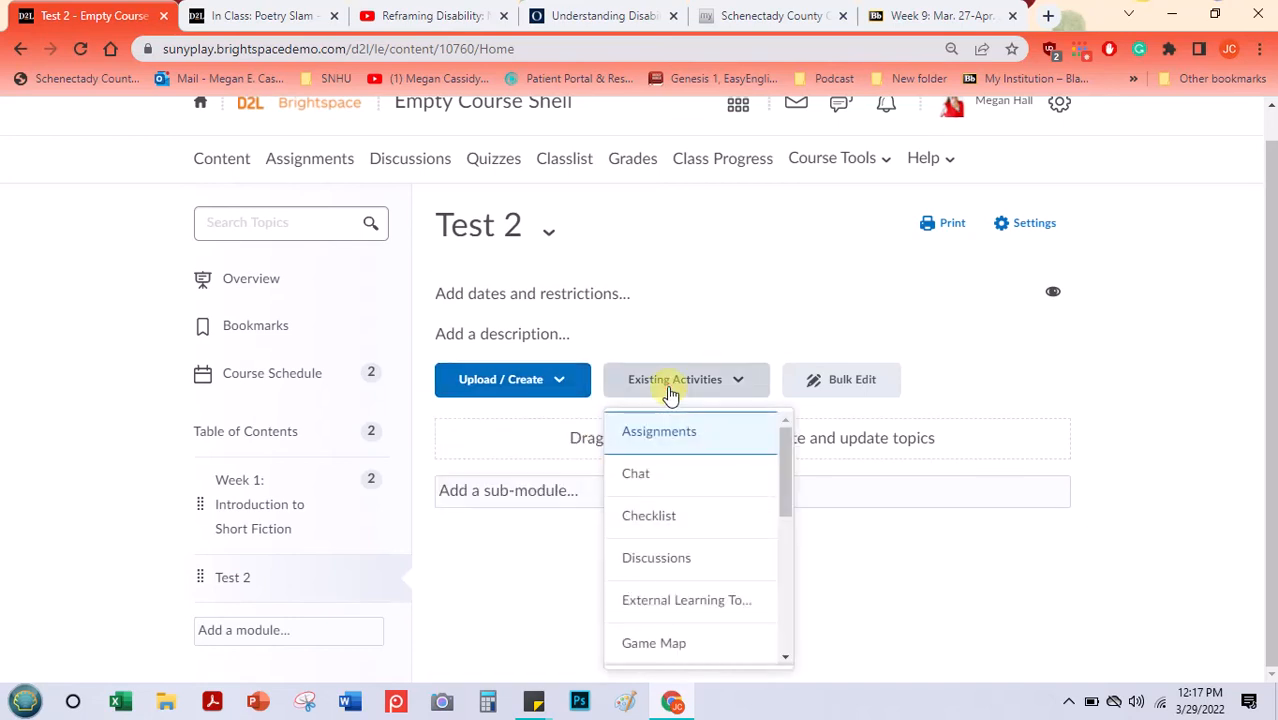
{"action": "left_click", "coordinate": [660, 432]}
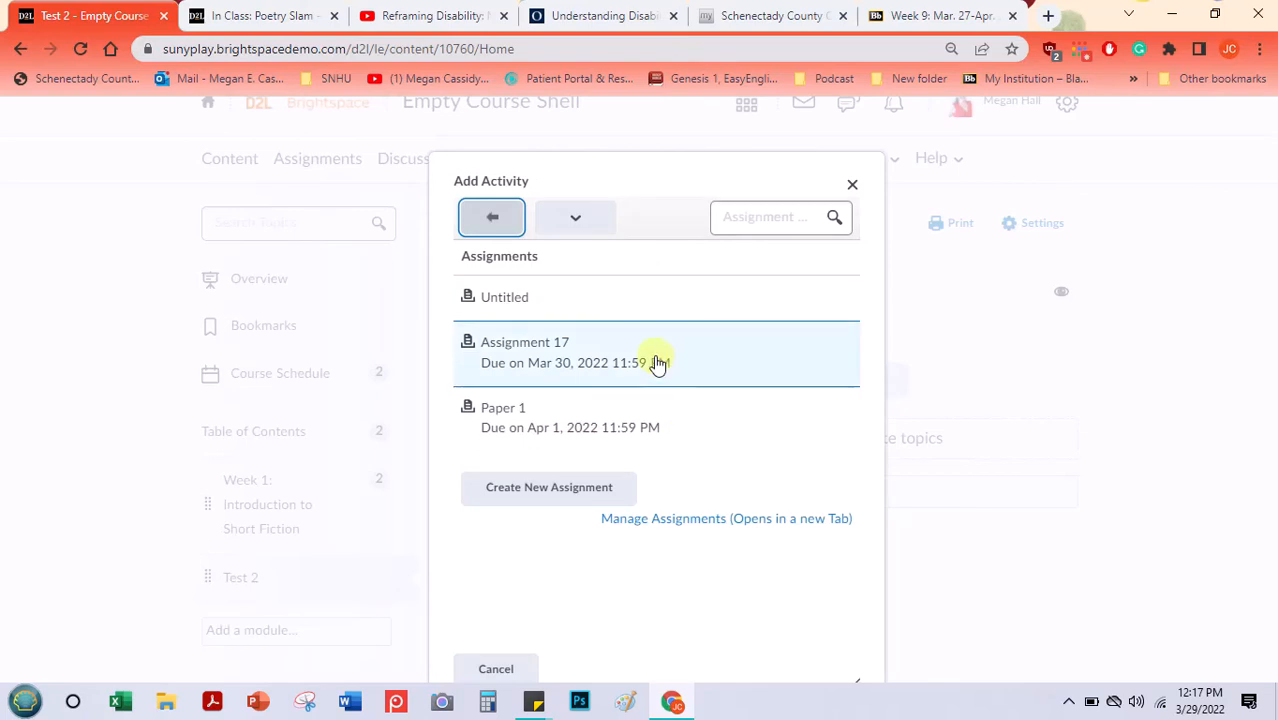
{"action": "left_click", "coordinate": [560, 412]}
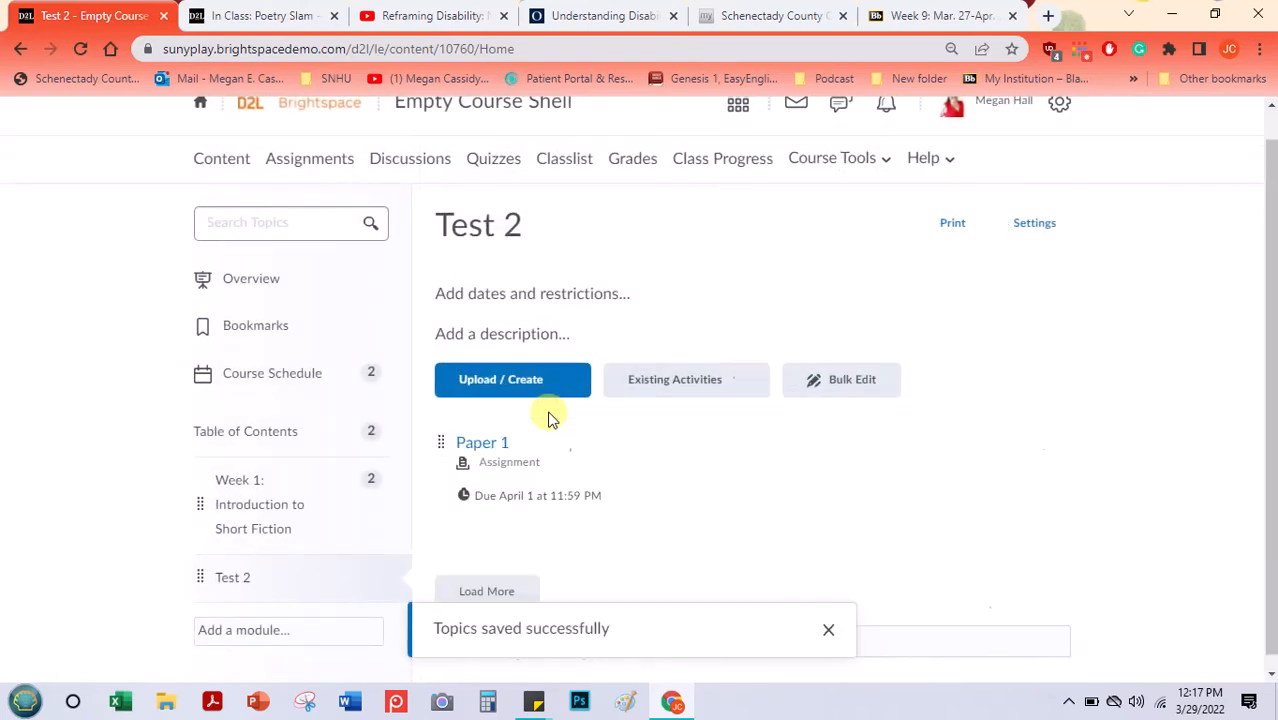
{"action": "left_click_drag", "start_coordinate": [1272, 257], "coordinate": [1252, 317]}
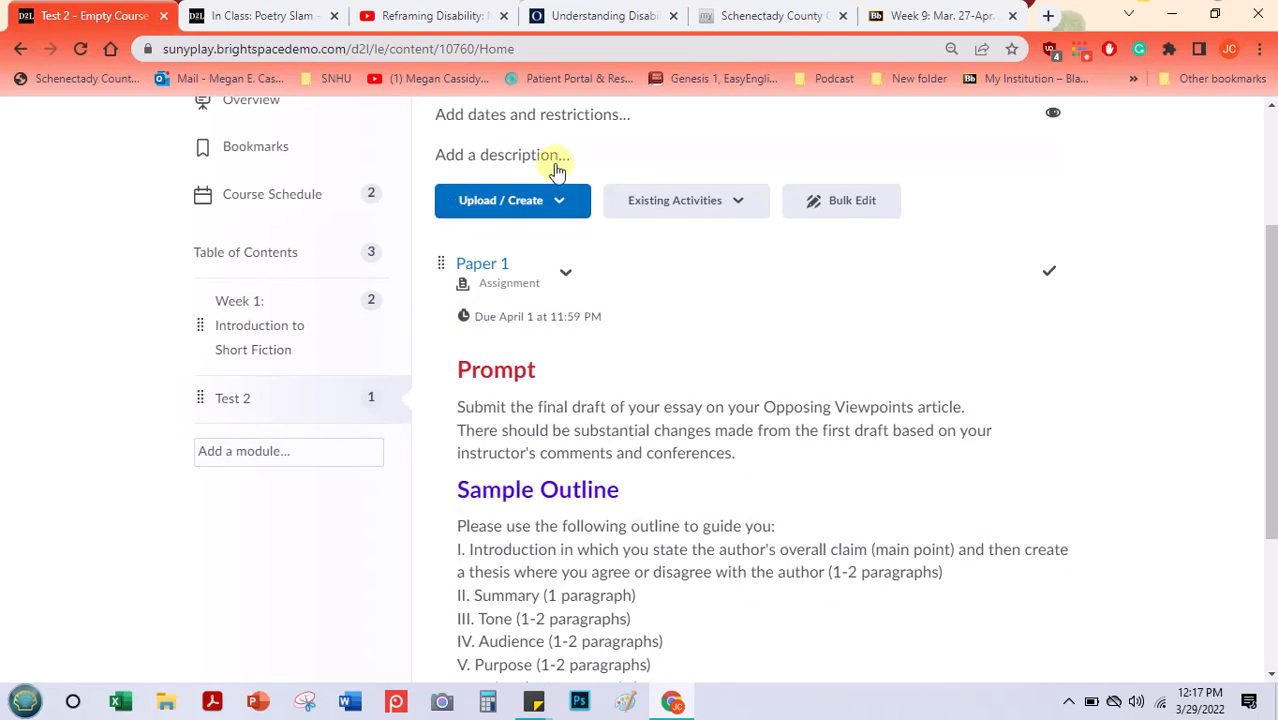
{"action": "left_click_drag", "start_coordinate": [1270, 348], "coordinate": [1270, 193]}
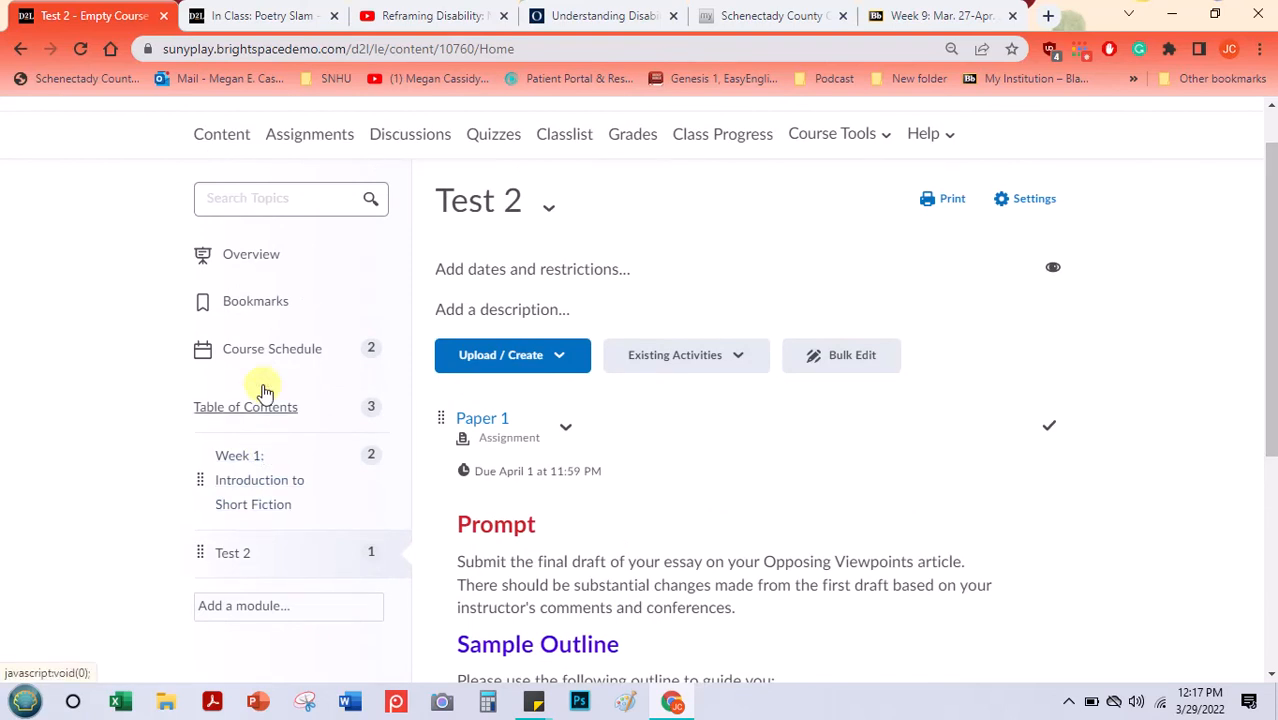
- Review the upcoming due items in the Course Schedule again and return to the course's assignment list
{"action": "left_click", "coordinate": [257, 351]}
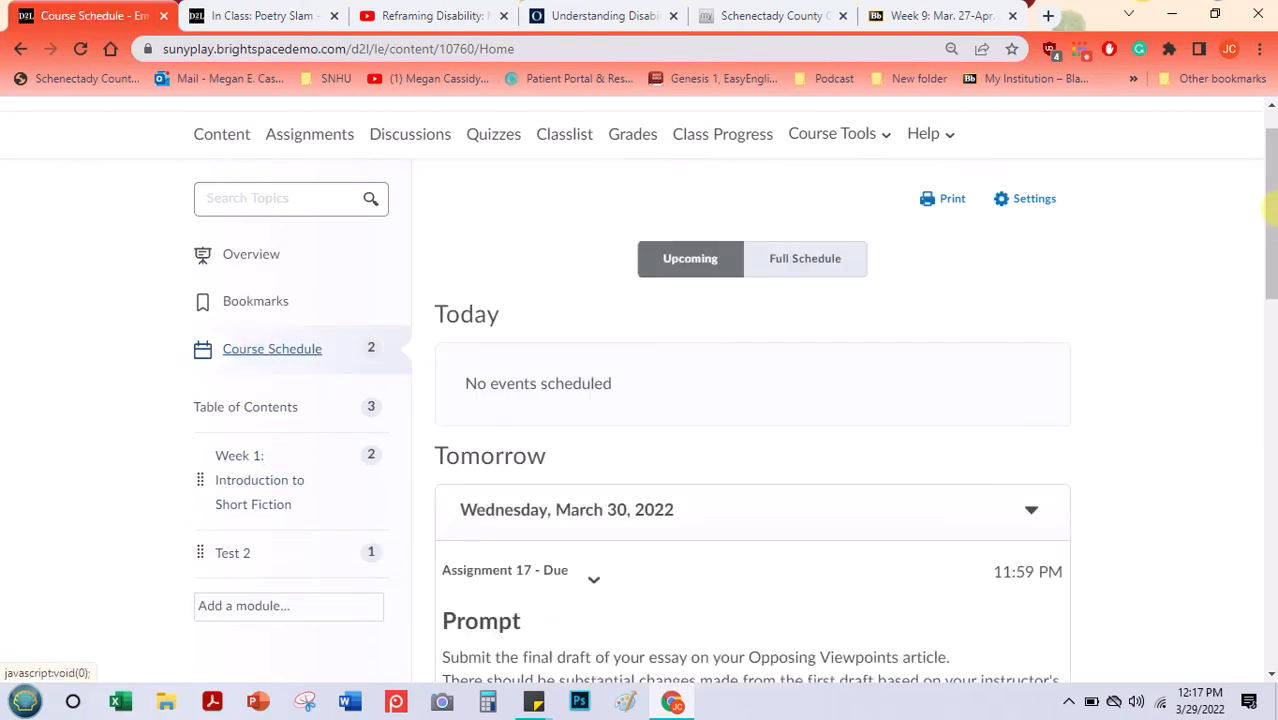
{"action": "left_click_drag", "start_coordinate": [1270, 210], "coordinate": [1268, 148]}
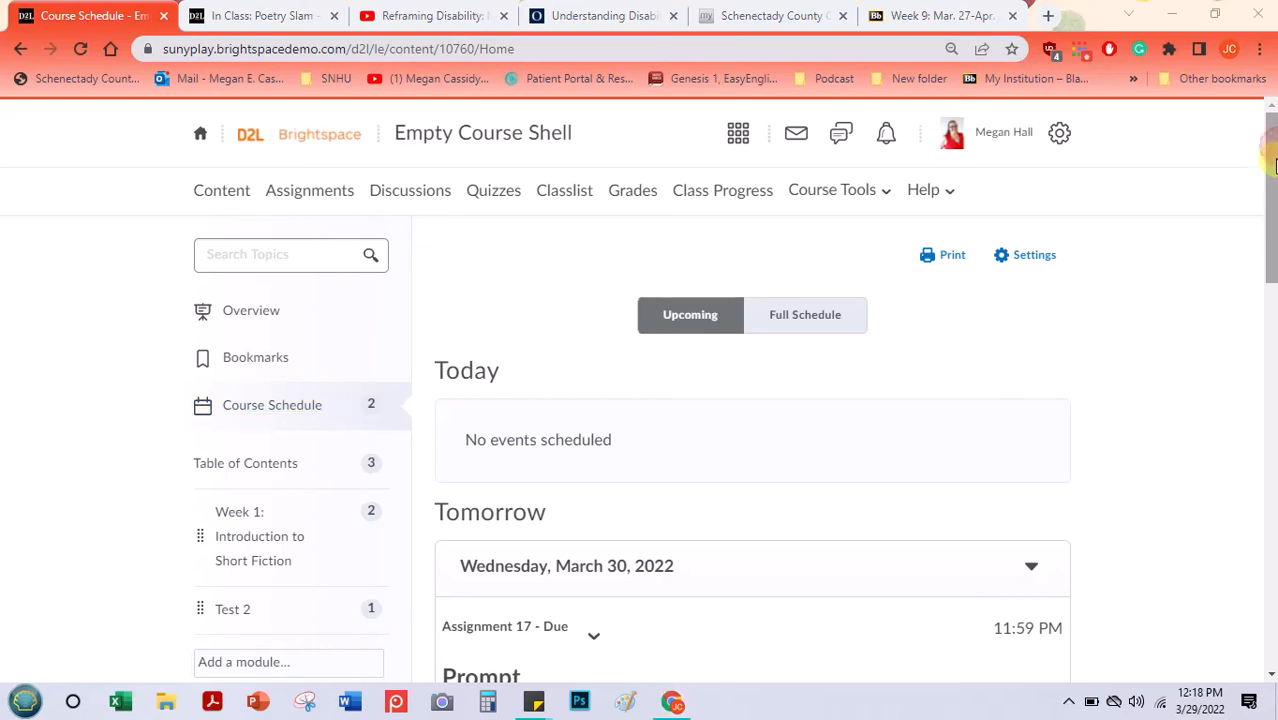
{"action": "left_click_drag", "start_coordinate": [1276, 176], "coordinate": [1237, 450]}
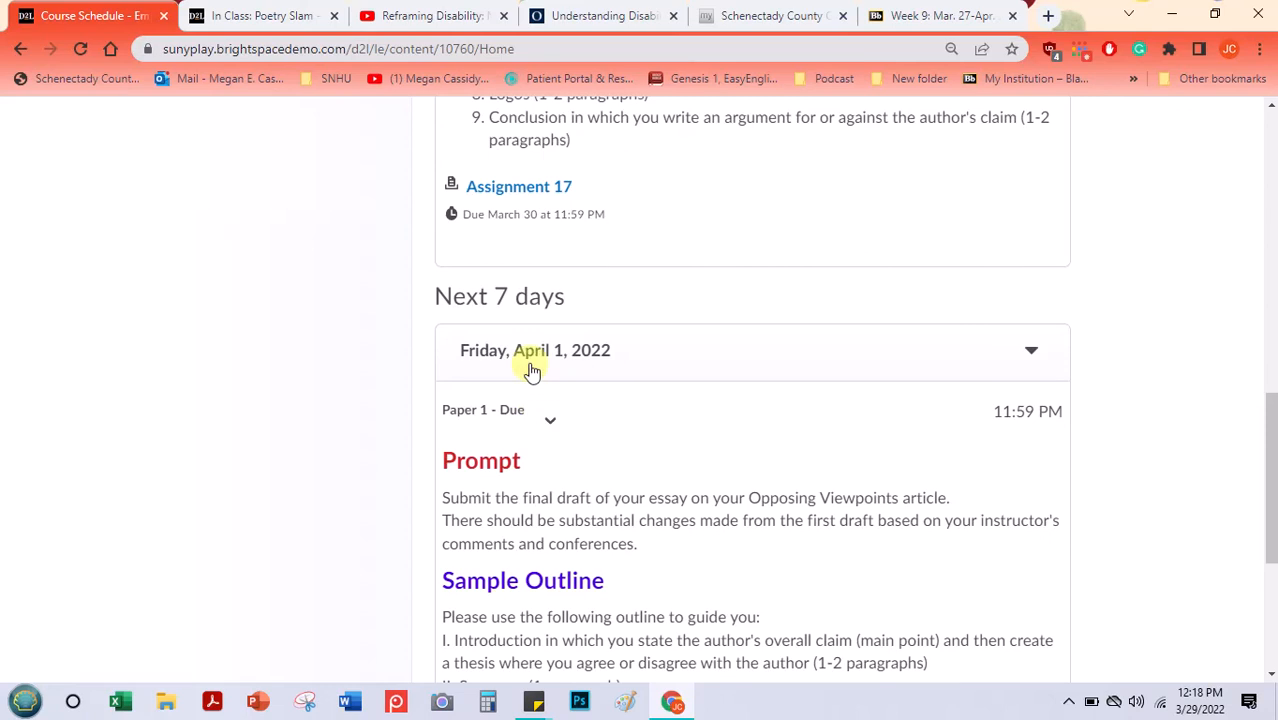
{"action": "left_click_drag", "start_coordinate": [1268, 437], "coordinate": [1238, 127]}
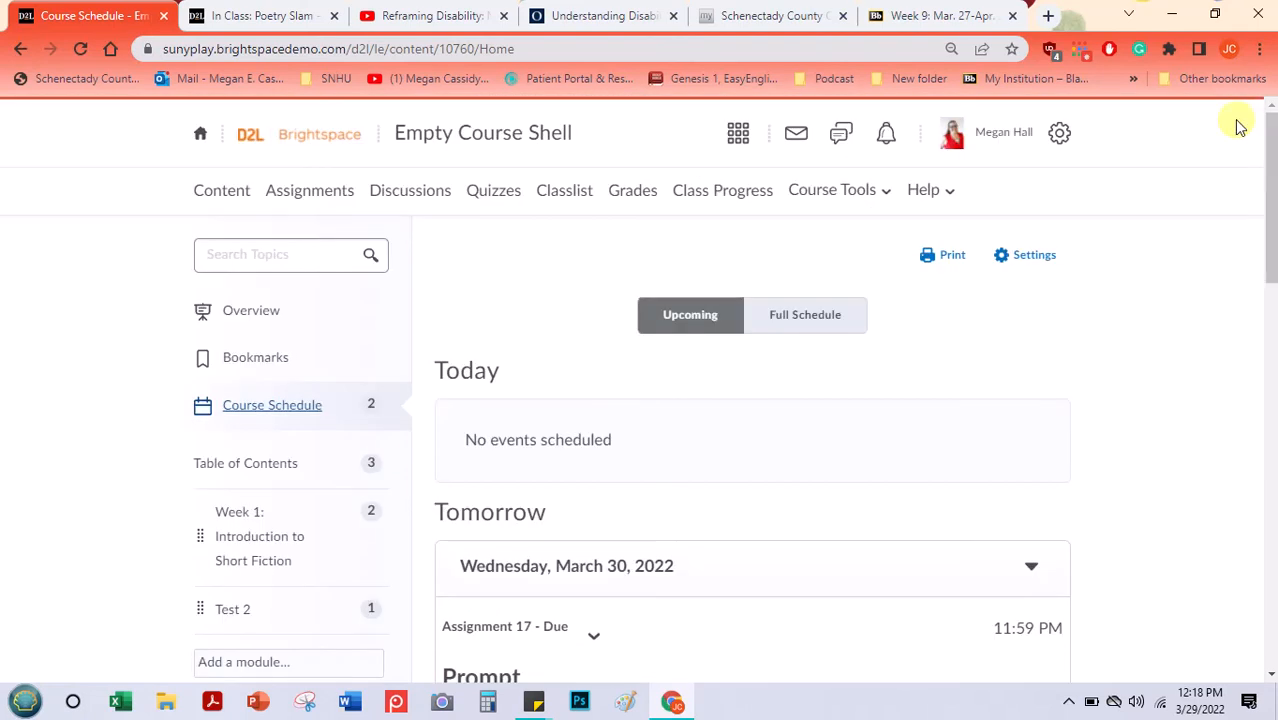
{"action": "left_click", "coordinate": [283, 194]}
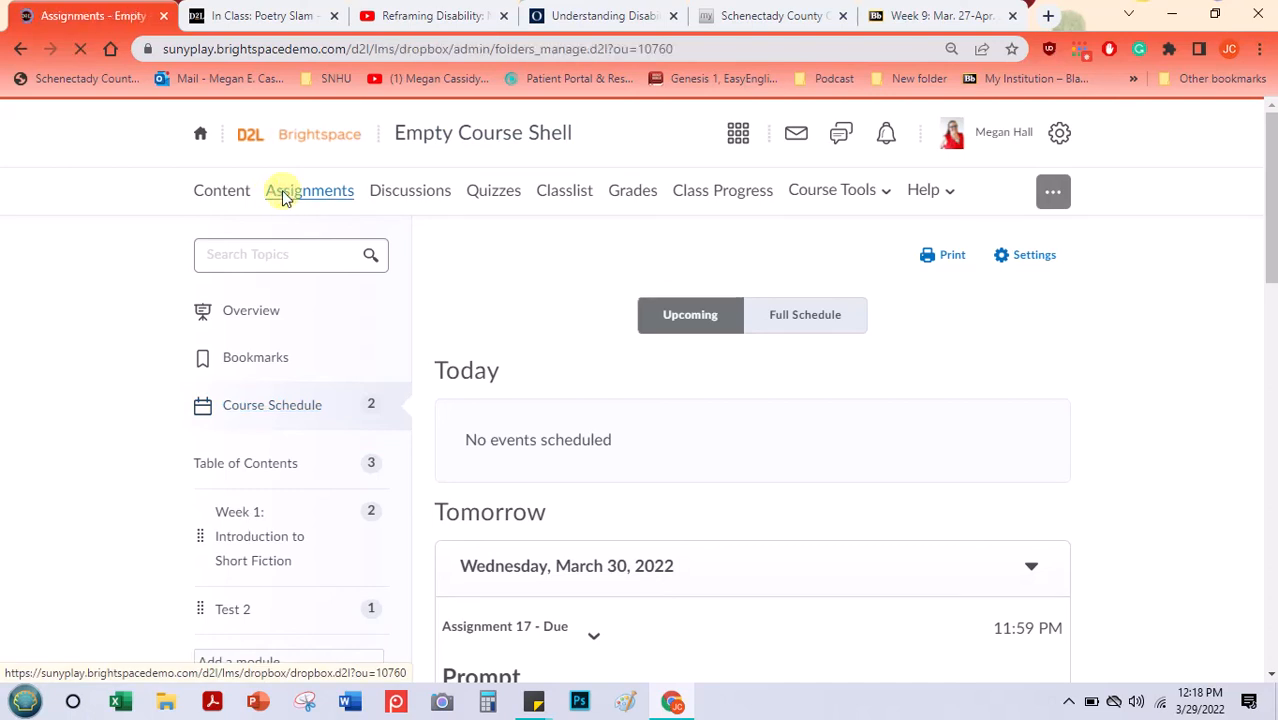